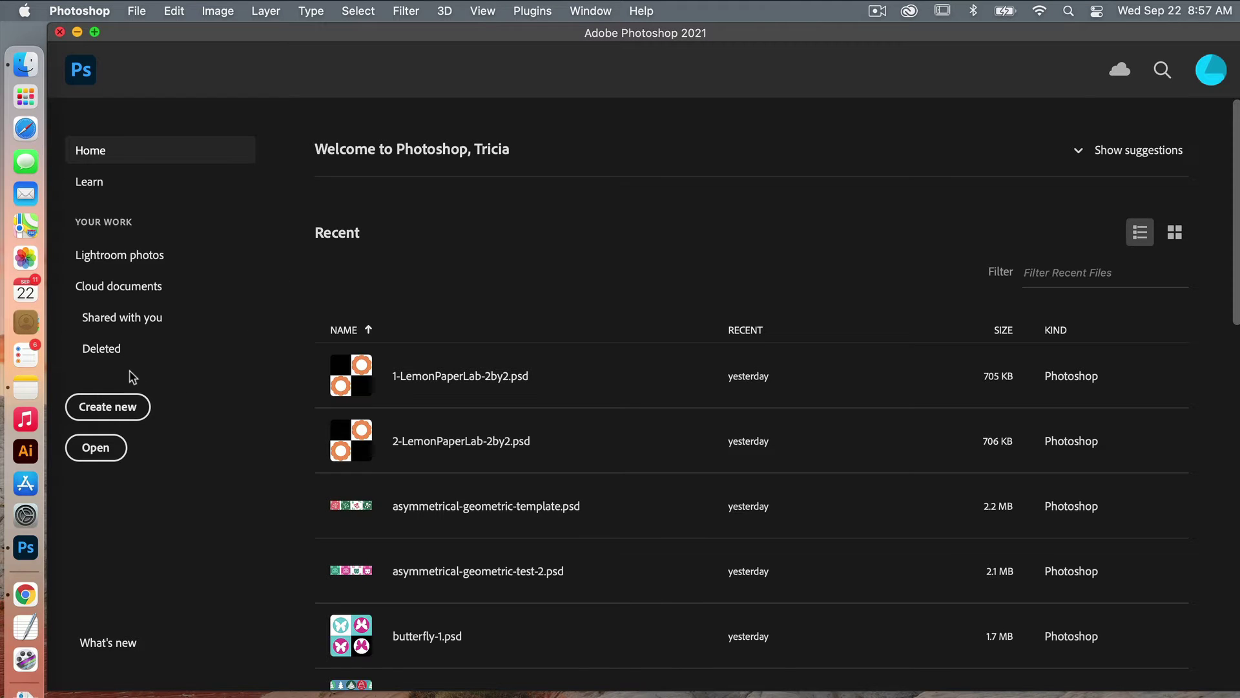
# Create a 600 × 600 px, 300 ppi transparent document with artboards turned off
pyautogui.click(128, 411)
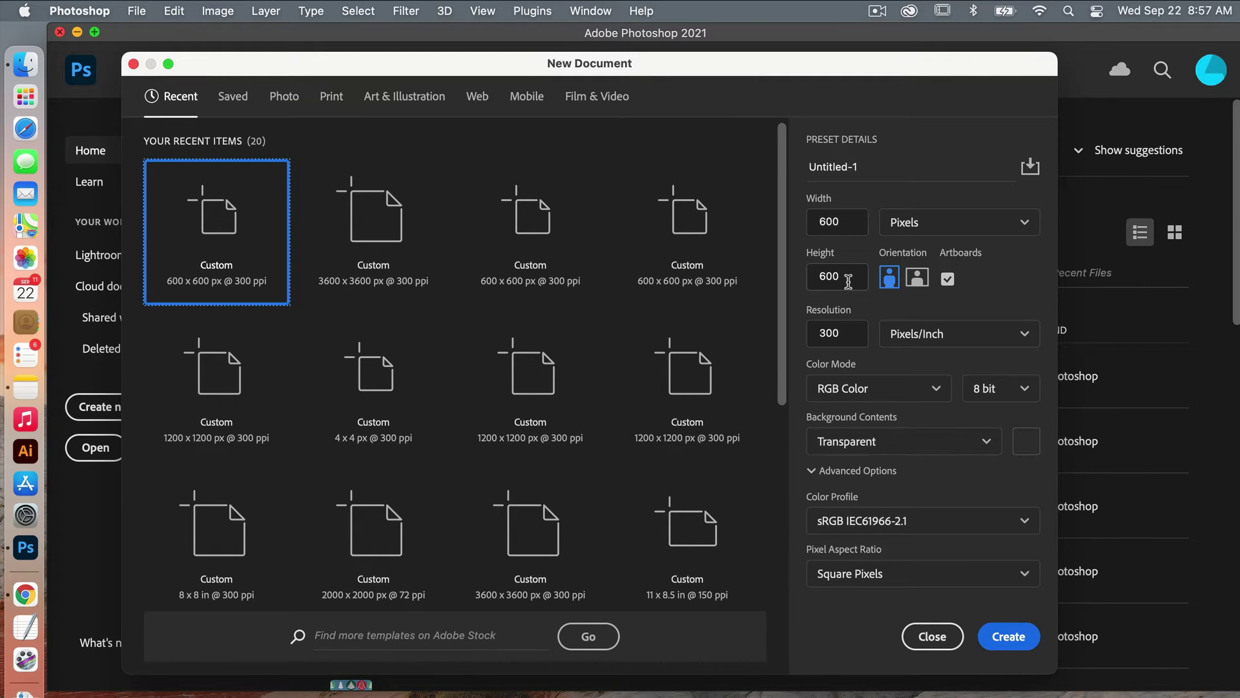
pyautogui.click(948, 279)
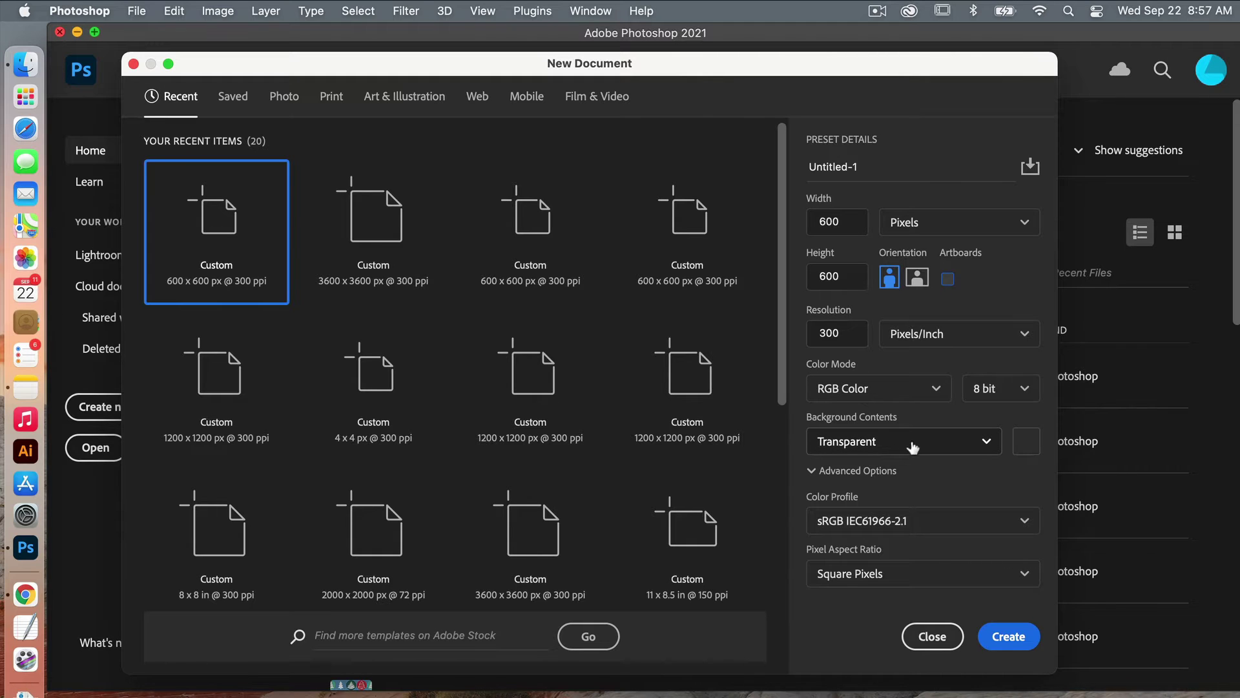
pyautogui.click(1008, 636)
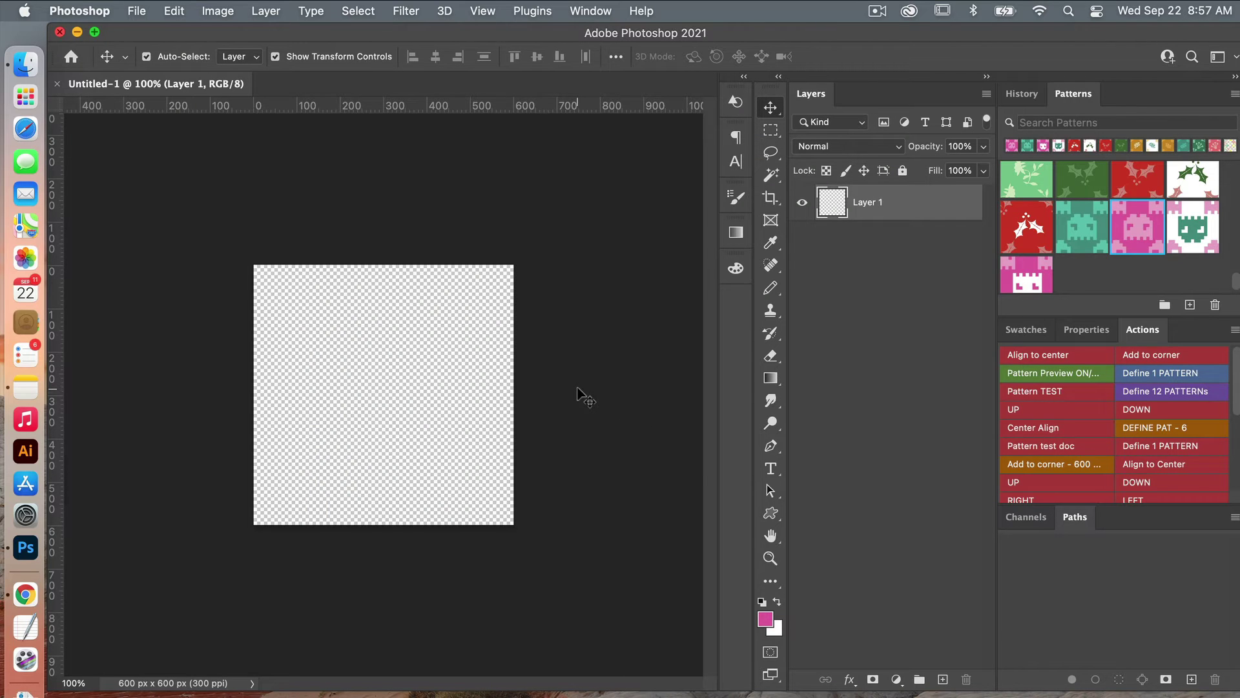
# Zoom the canvas to 200% and select the Brush Tool from the B tool group
pyautogui.press('F2')
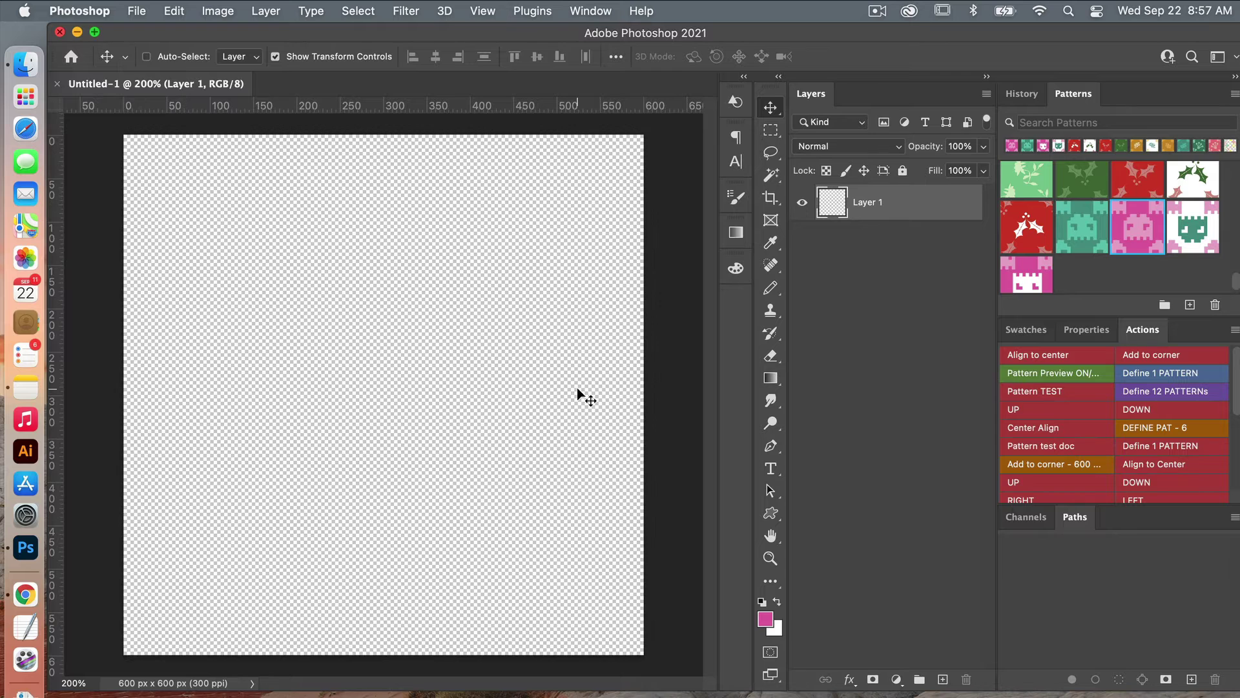
pyautogui.press('super+equal')
pyautogui.press('b')
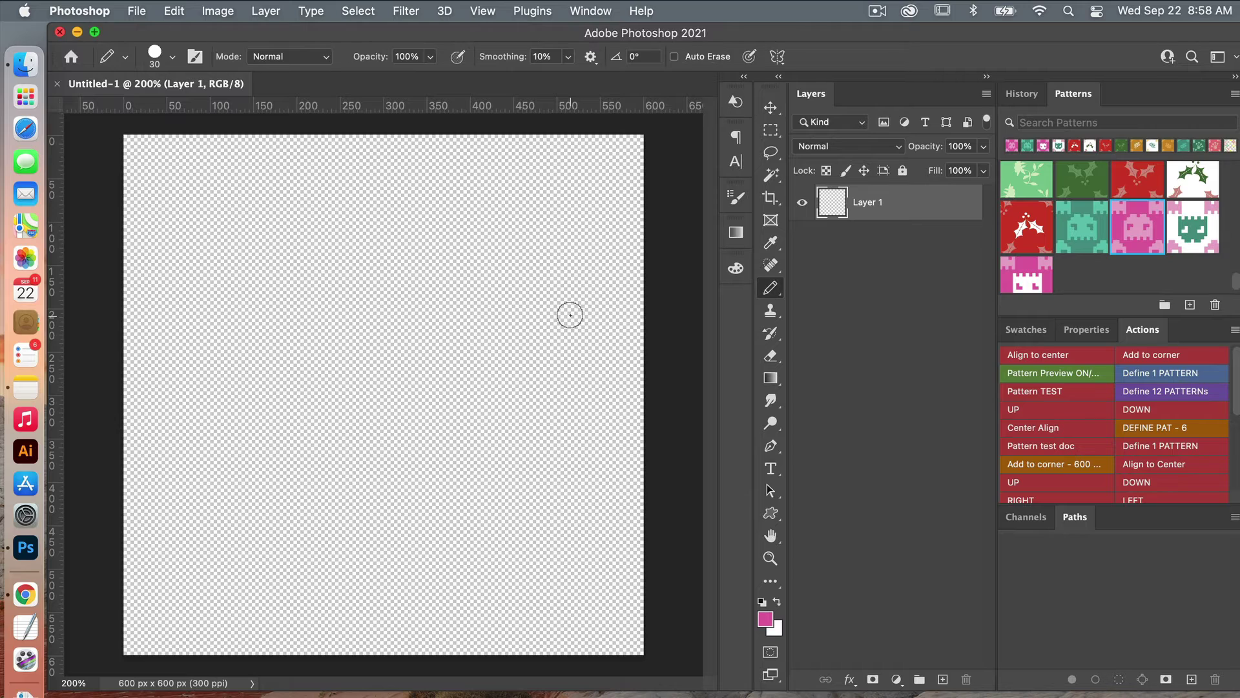
pyautogui.rightClick(778, 297)
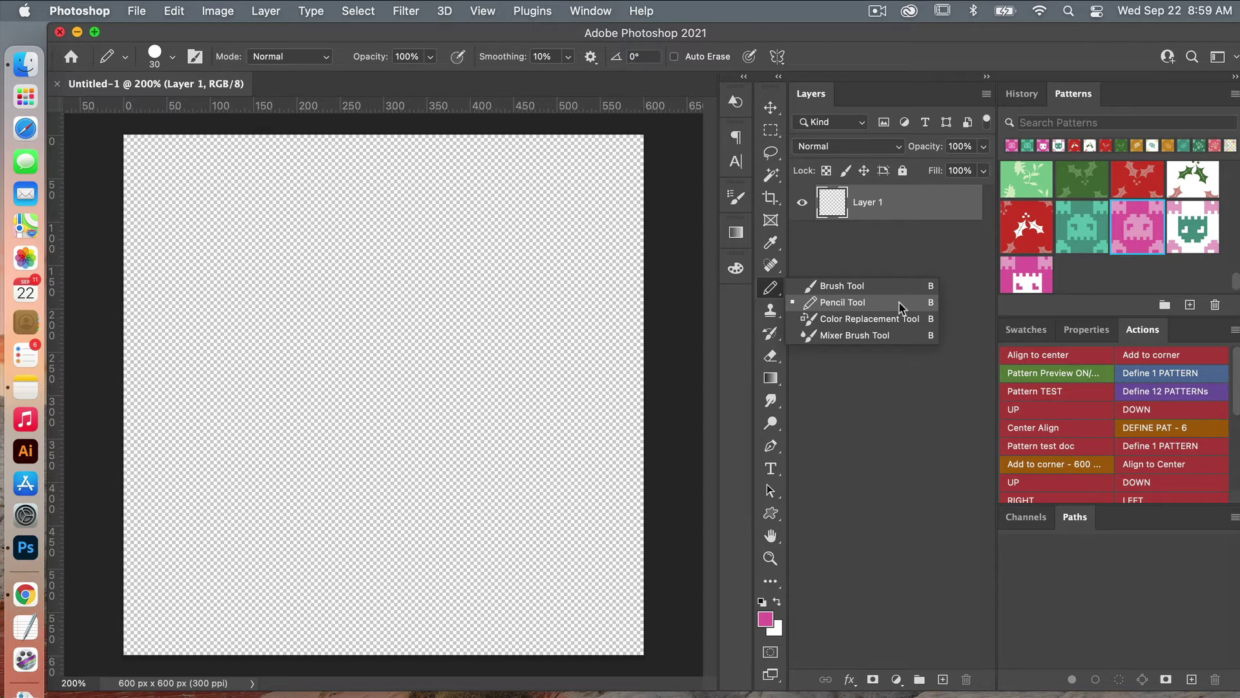
pyautogui.hotkey('shift', 'b')
pyautogui.hotkey('shift', 'b')
pyautogui.hotkey('shift', 'b')
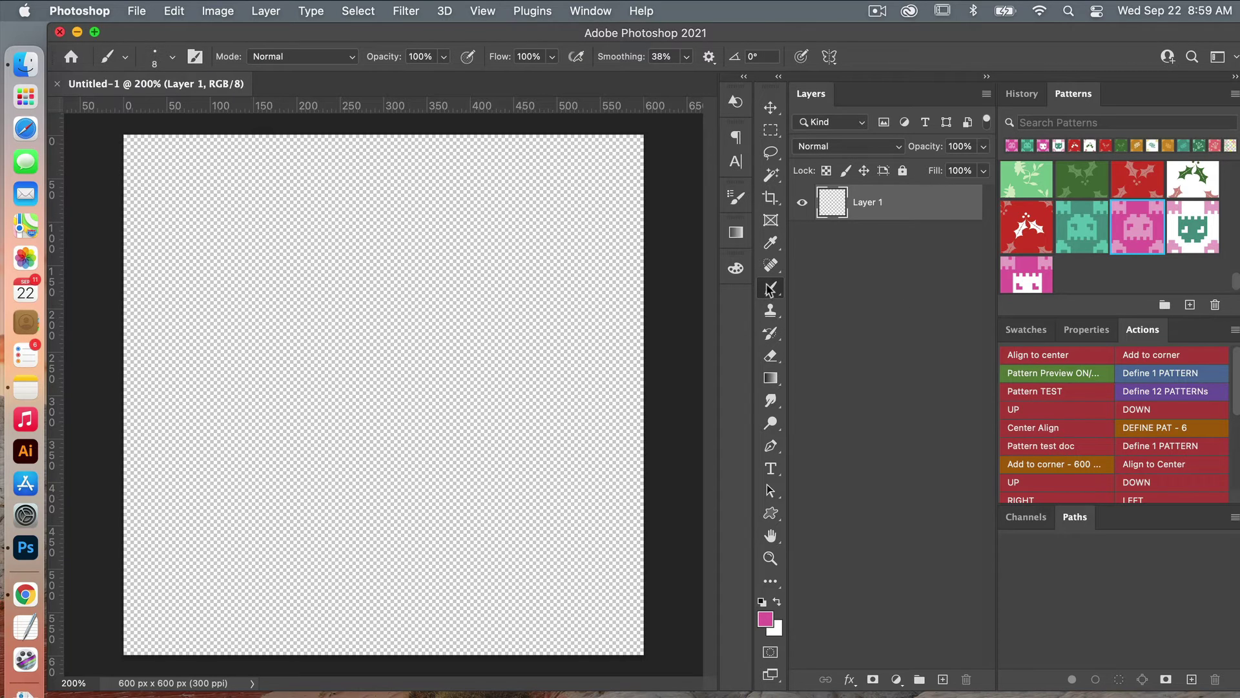
# Set the brush size to 200 px with the bracket keys
pyautogui.press(']')
pyautogui.press(']')
pyautogui.press(']')
pyautogui.press(']')
pyautogui.press(']')
pyautogui.press(']')
pyautogui.press(']')
pyautogui.press(']')
pyautogui.press(']')
pyautogui.press(']')
pyautogui.press(']')
pyautogui.press(']')
pyautogui.press(']')
pyautogui.press(']')
pyautogui.press(']')
pyautogui.press(']')
pyautogui.press(']')
pyautogui.press(']')
pyautogui.press(']')
pyautogui.press(']')
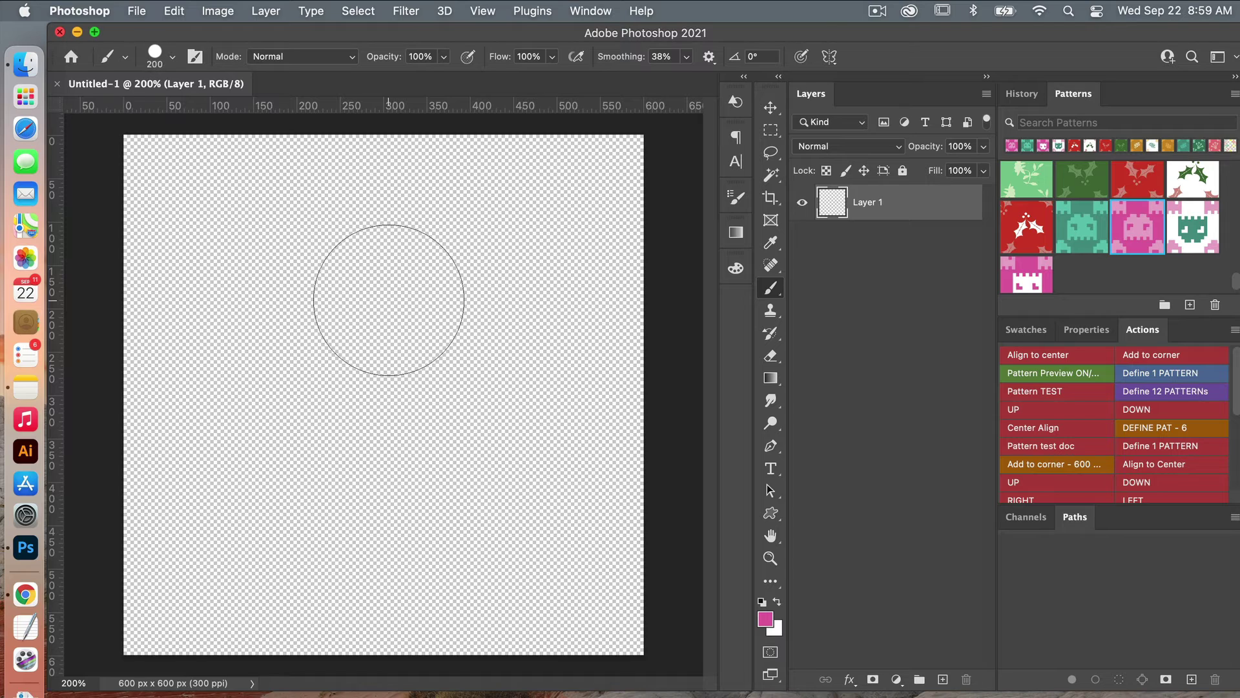
pyautogui.press(']')
pyautogui.press('[')
pyautogui.press('[')
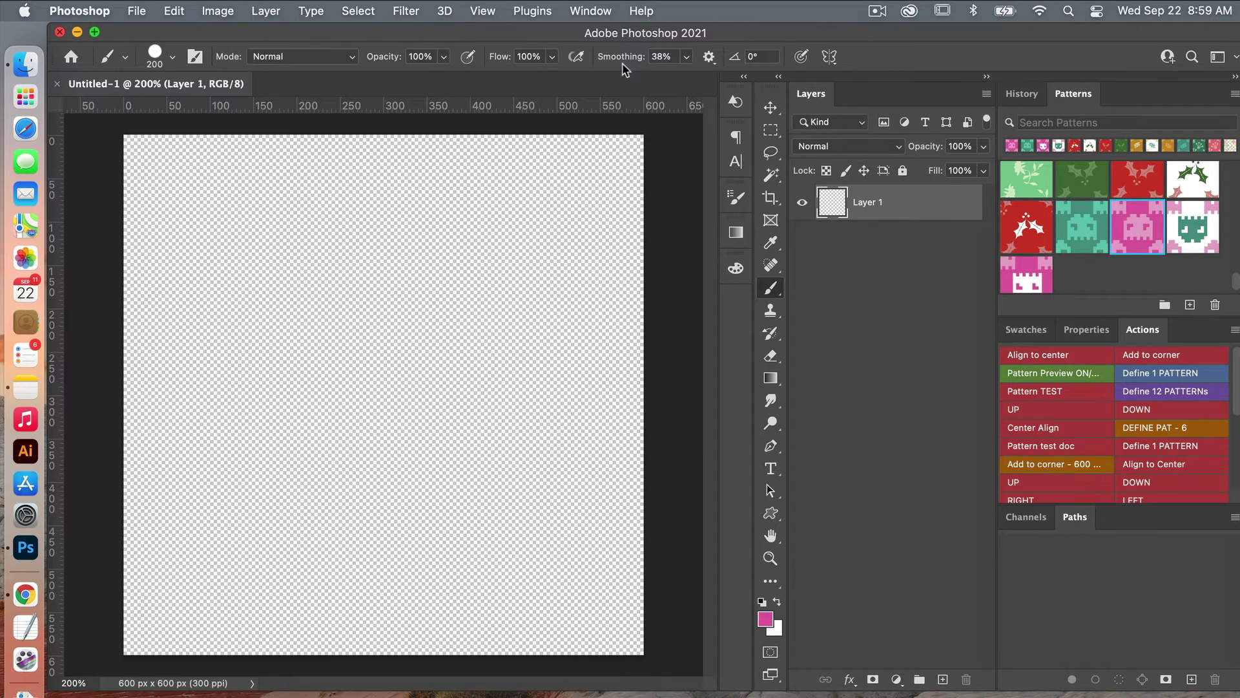
# Add a 5-segment Mandala symmetry path centred on the canvas and commit its placement
pyautogui.click(830, 57)
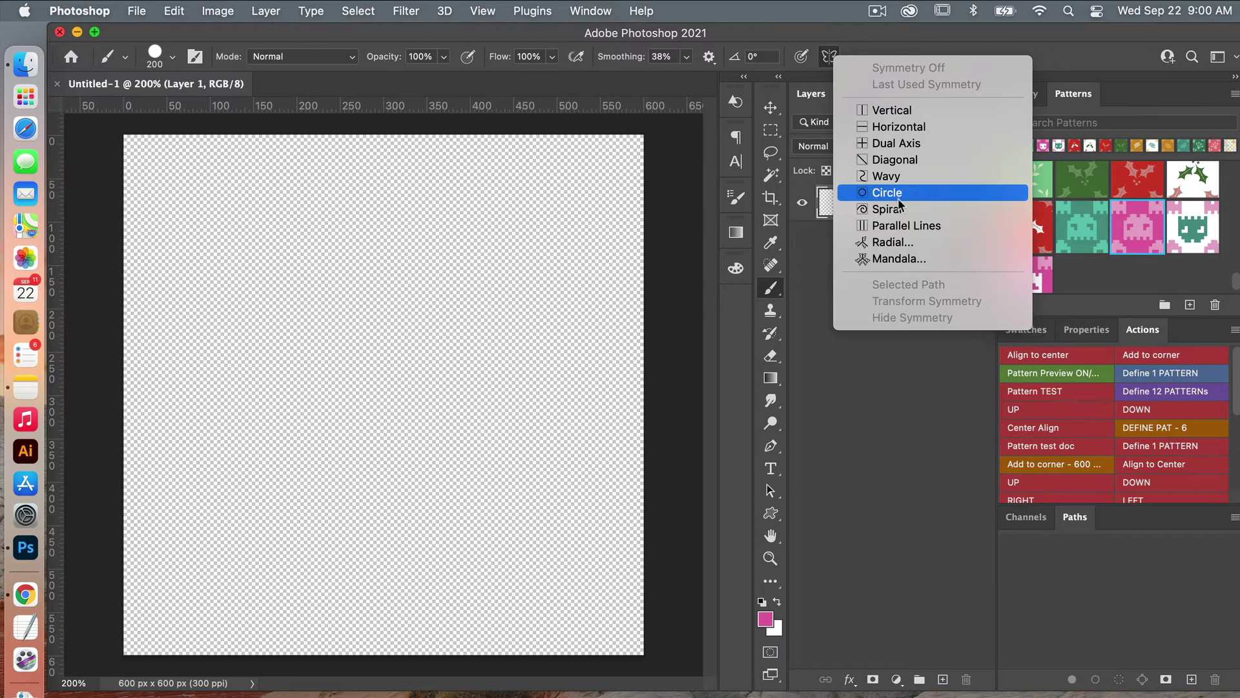
pyautogui.click(937, 260)
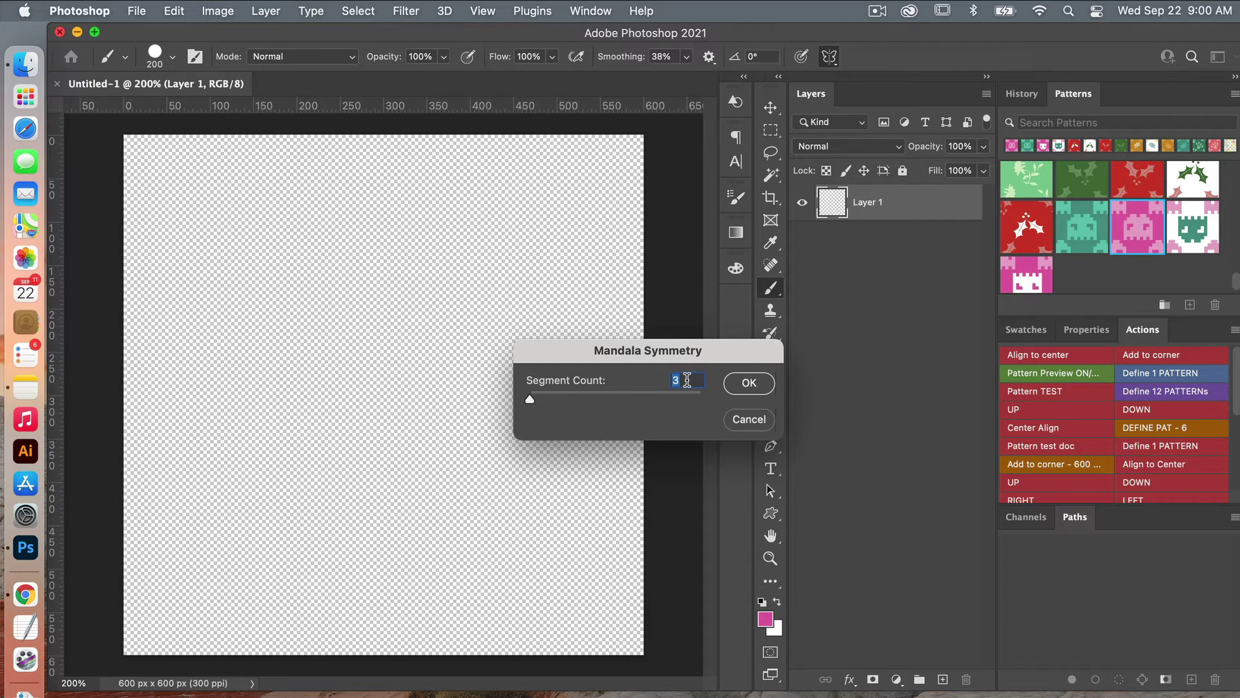
pyautogui.press('Up')
pyautogui.press('Up')
pyautogui.click(749, 383)
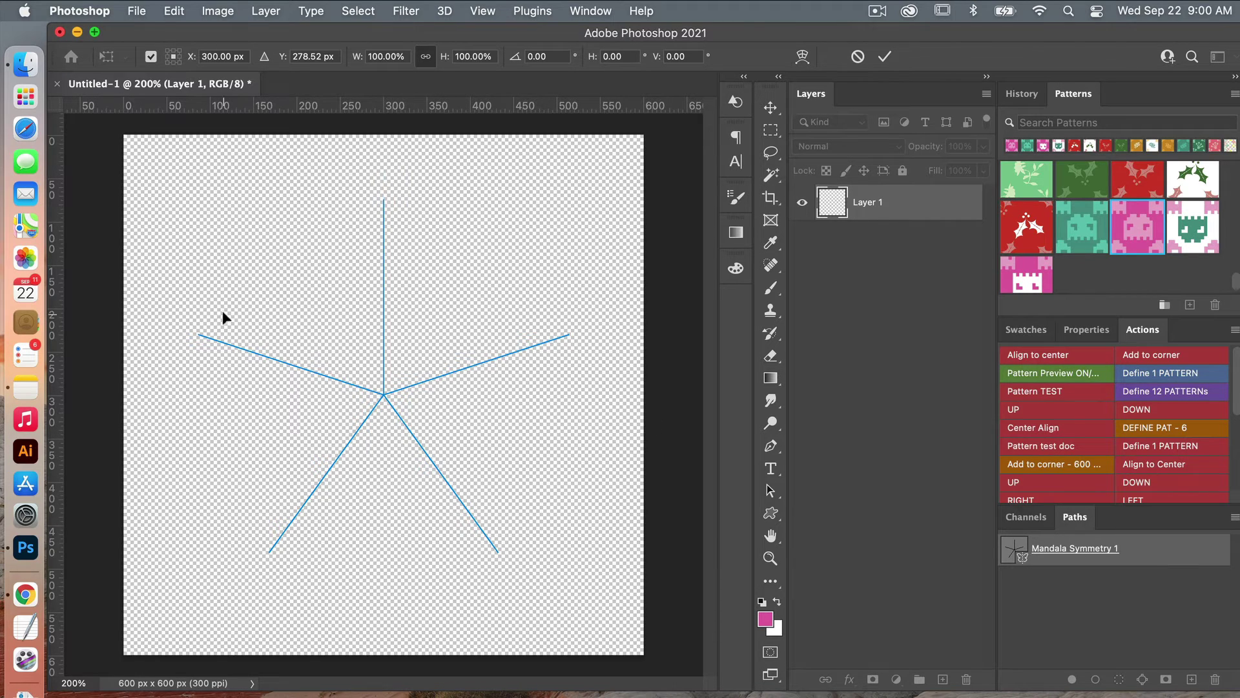
pyautogui.click(887, 58)
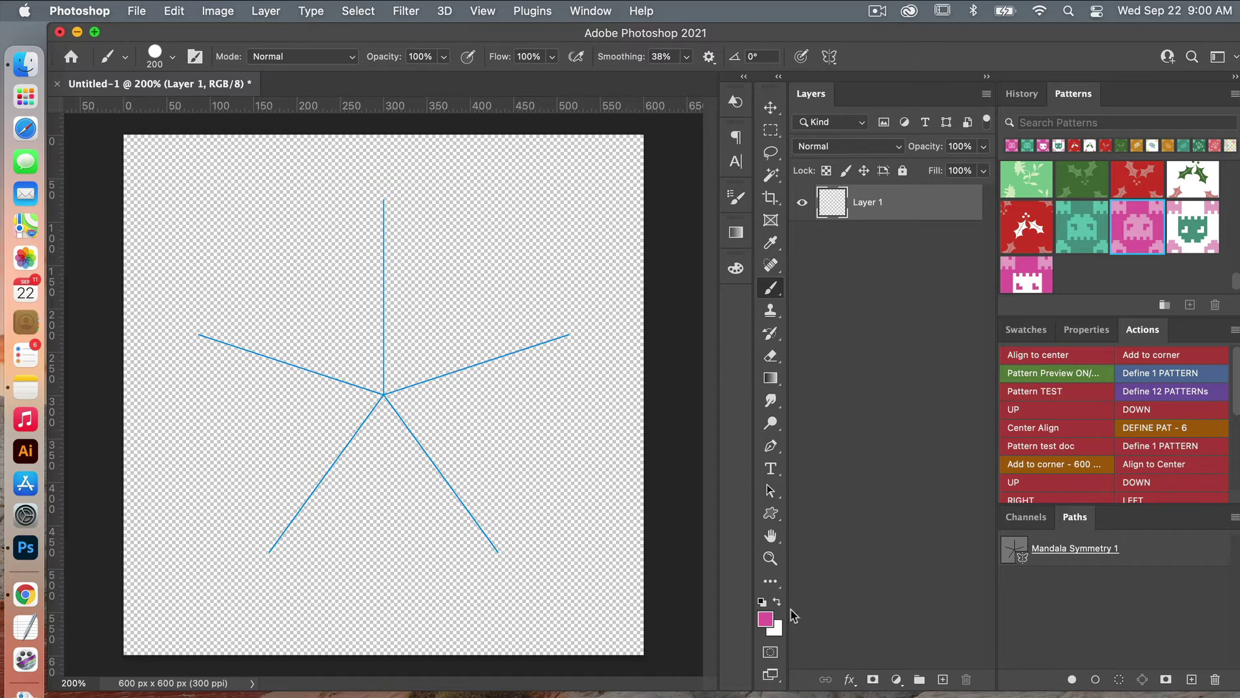
# Paint one black 200 px dab above the centre, repeated into a five-lobed flower
pyautogui.press('d')
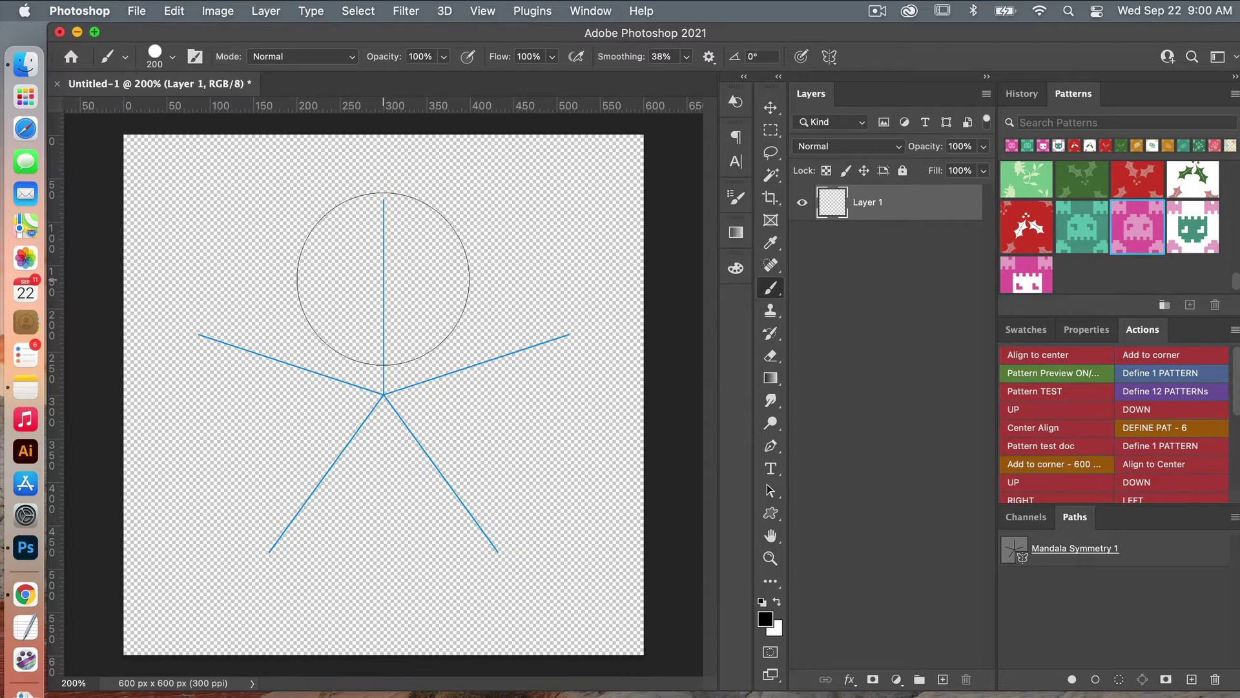
pyautogui.click(383, 279)
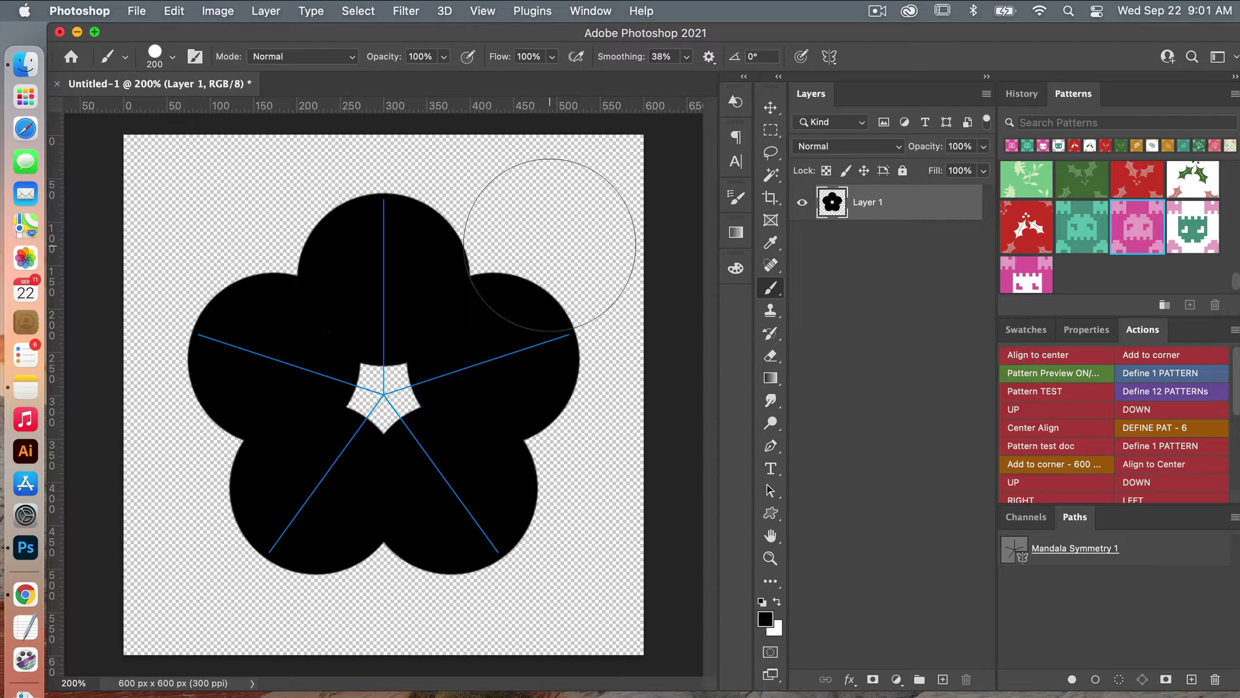
pyautogui.click(830, 57)
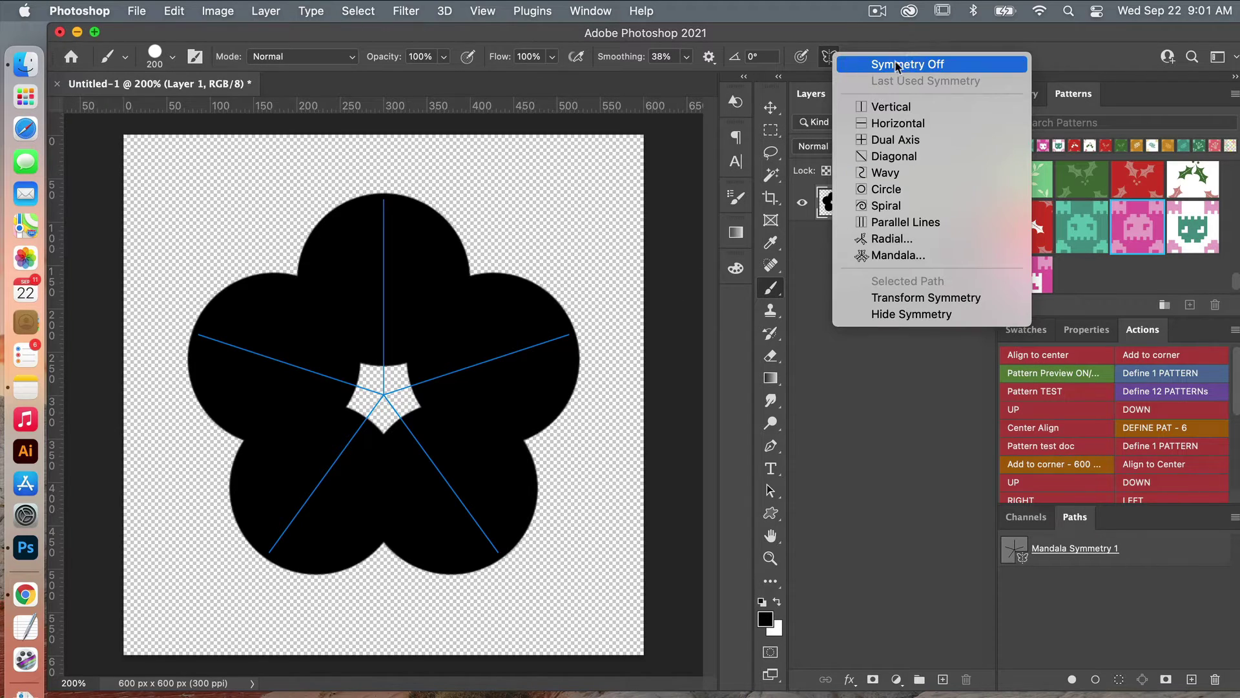
# With symmetry off, paint a 150 px black centre dot on new Layer 2 and select it
pyautogui.click(955, 65)
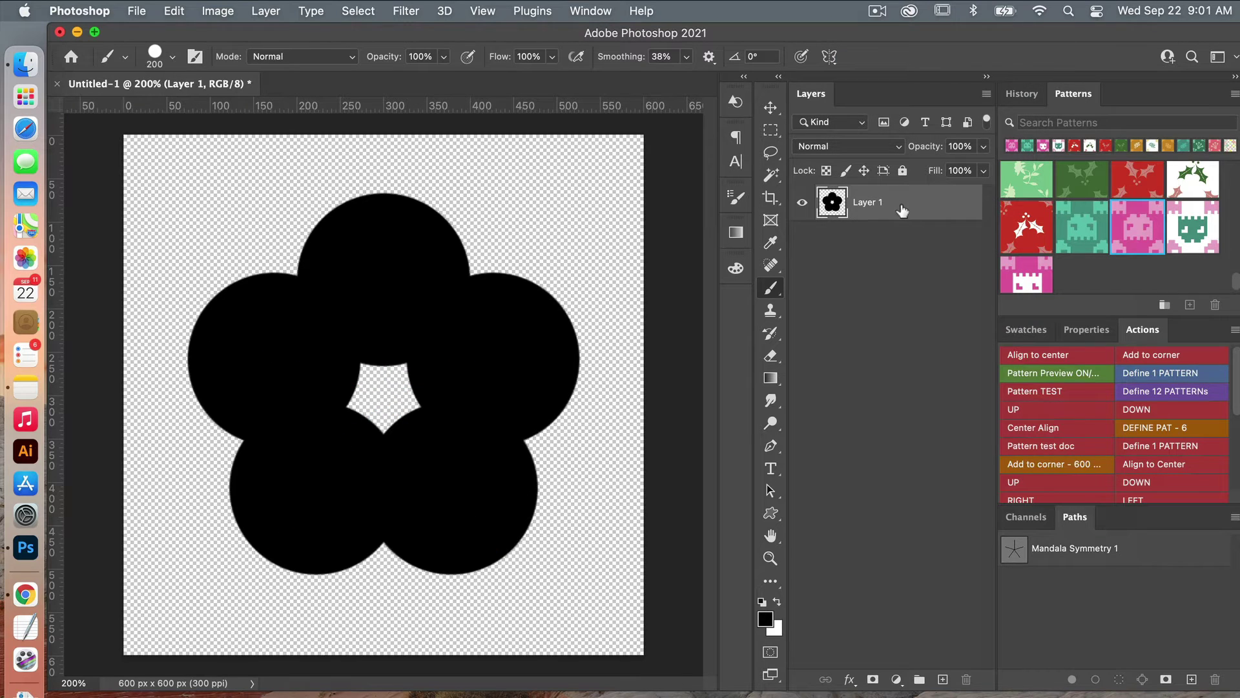
pyautogui.click(942, 680)
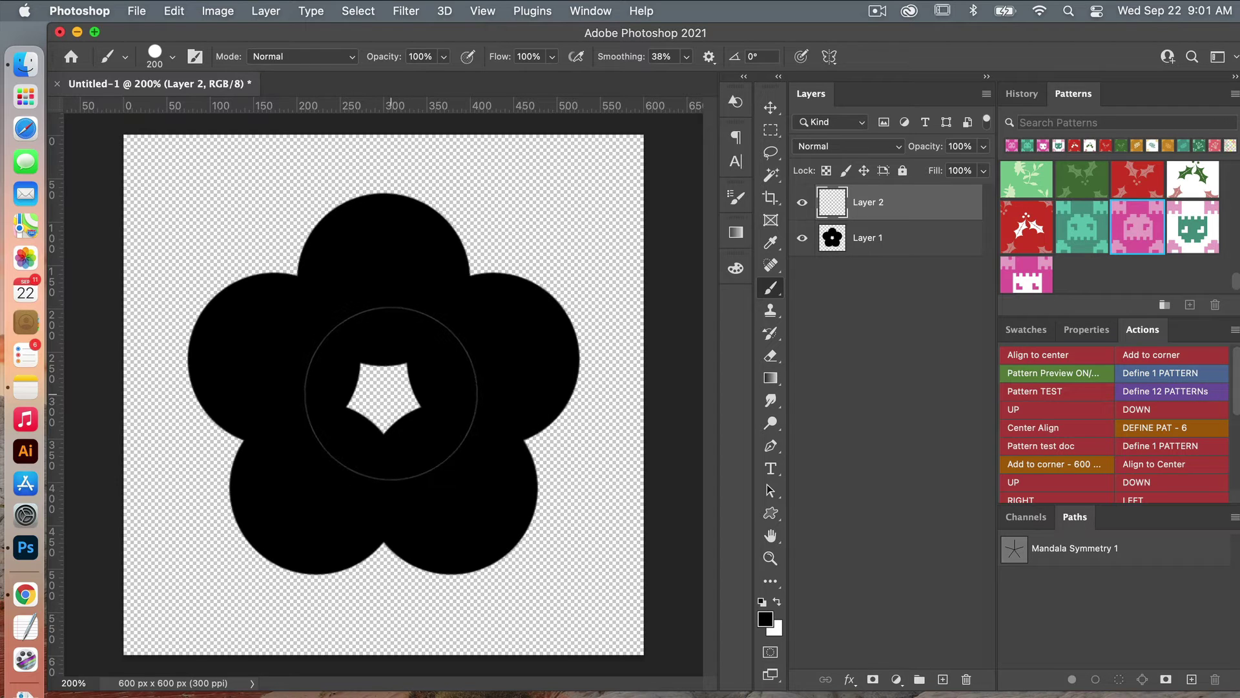
pyautogui.press('[')
pyautogui.press('[')
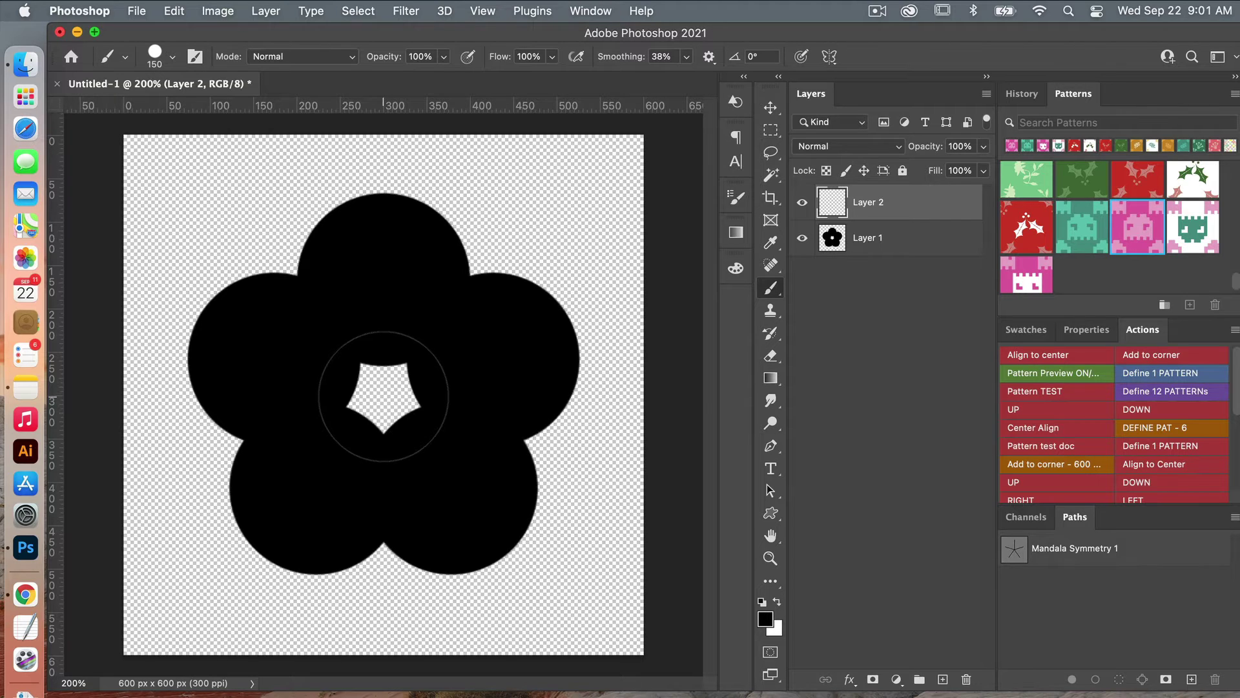
pyautogui.click(383, 395)
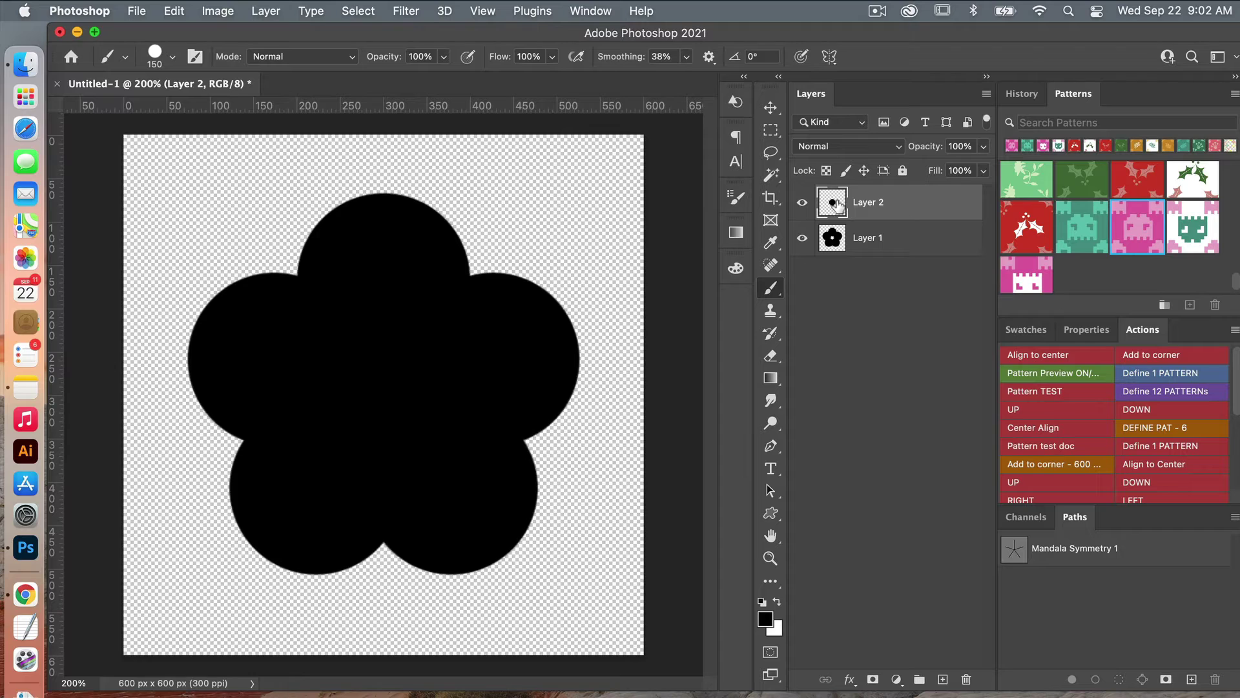
pyautogui.press('F10')
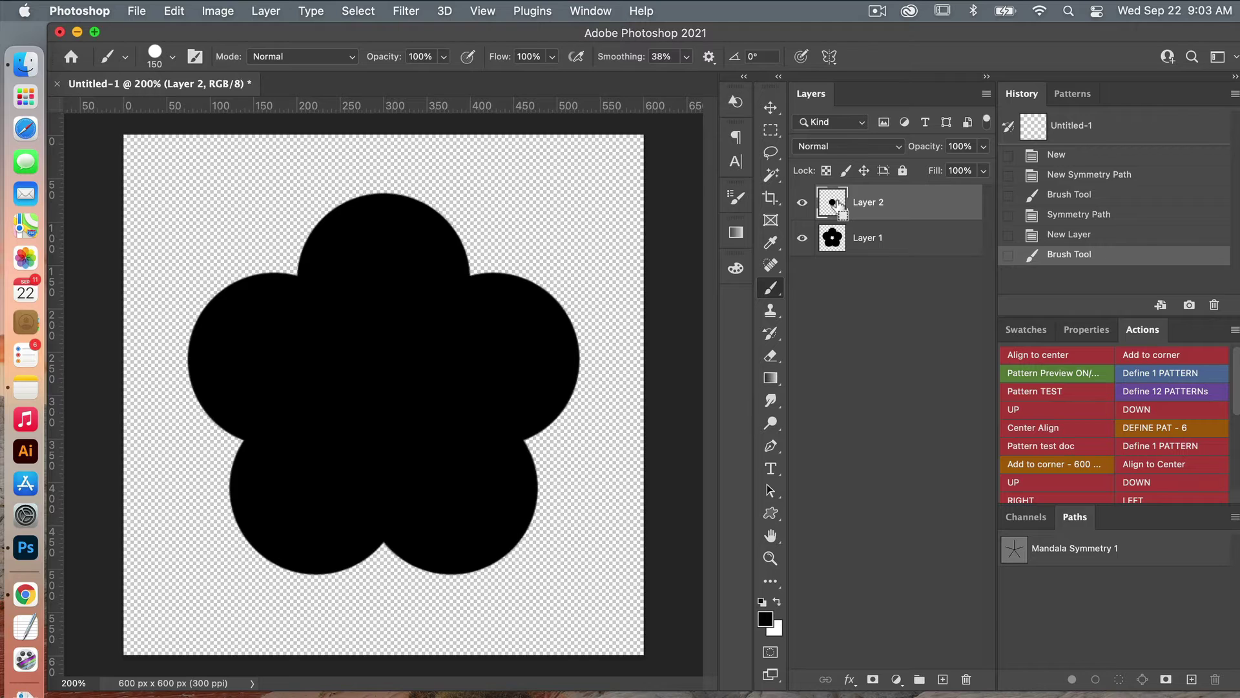
pyautogui.keyDown('super'); pyautogui.click(835, 204); pyautogui.keyUp('super')
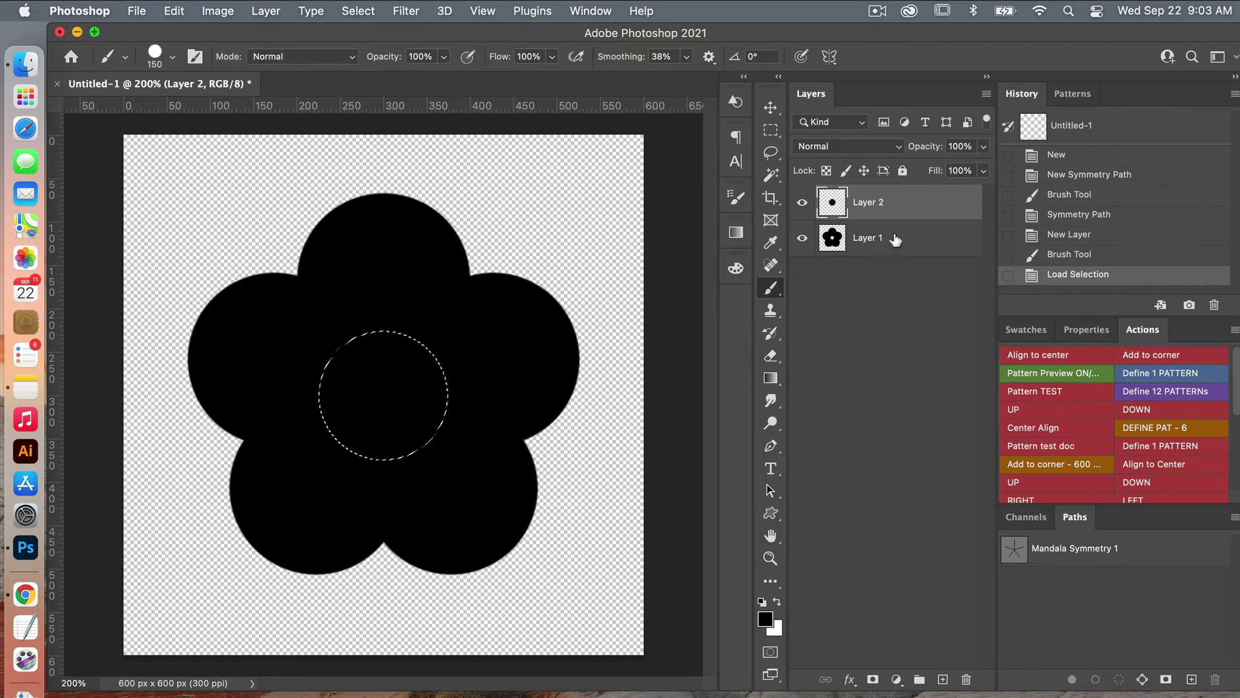
# Cut the circular centre of Layer 1's flower onto its own layer with Layer Via Cut
pyautogui.click(896, 240)
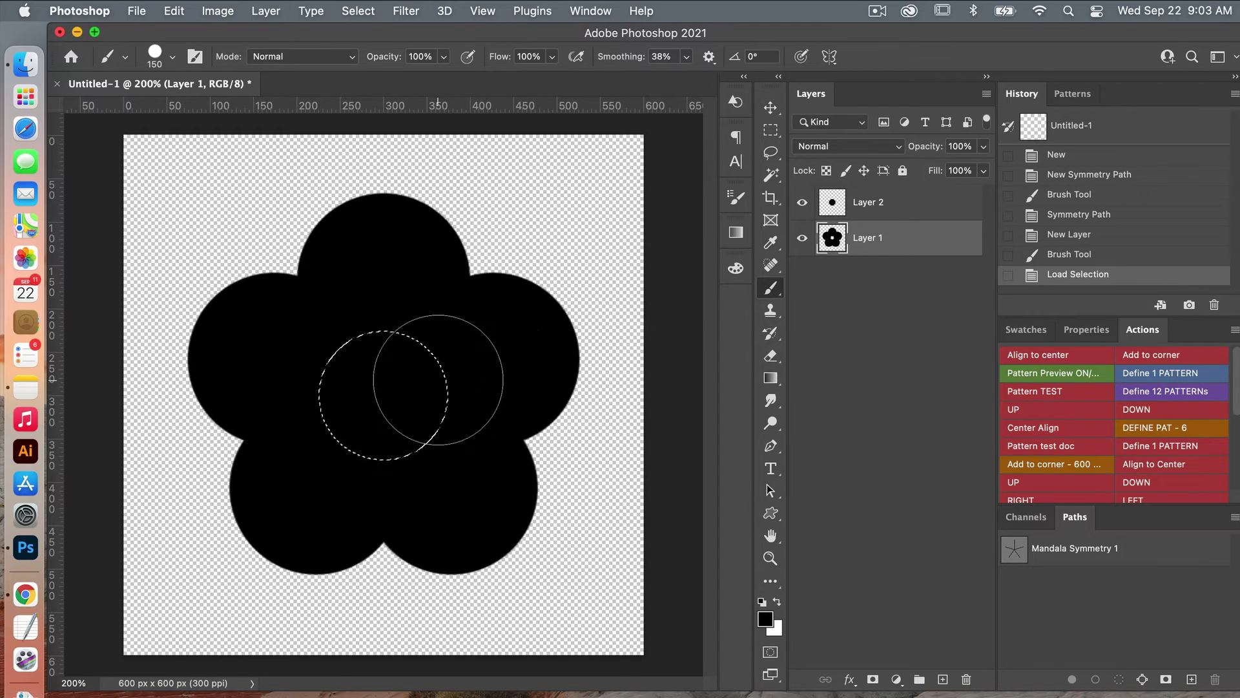
pyautogui.press('m')
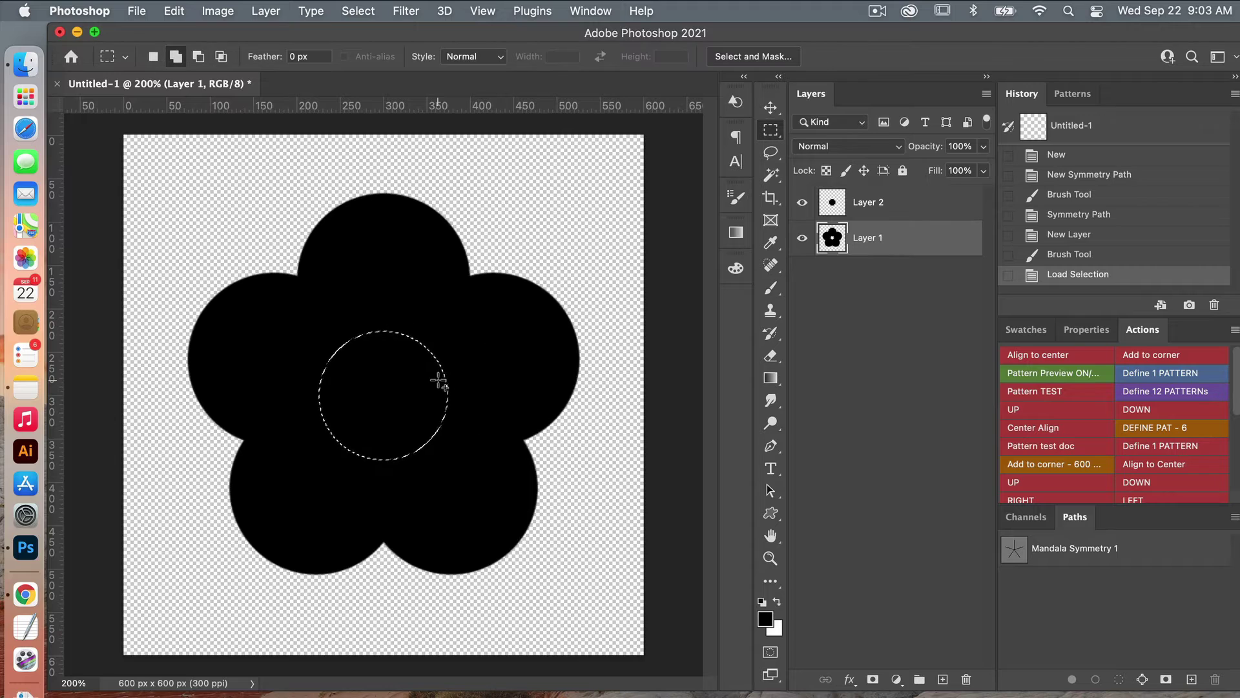
pyautogui.rightClick(468, 387)
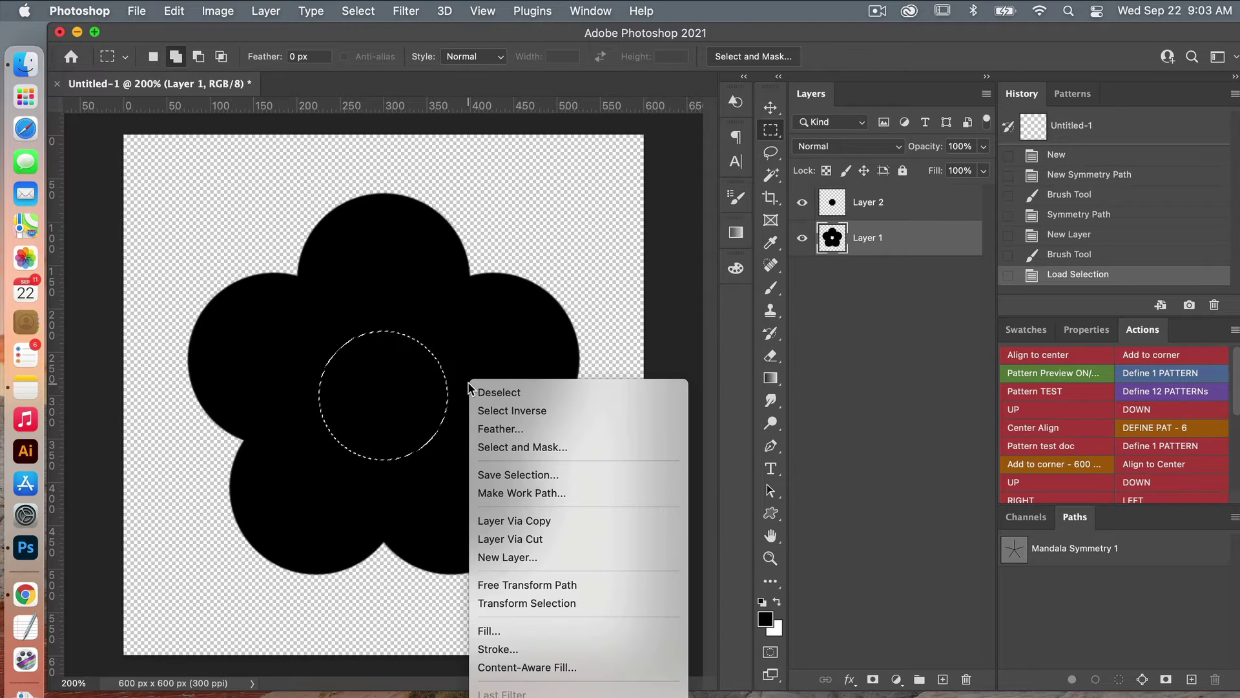
pyautogui.click(557, 542)
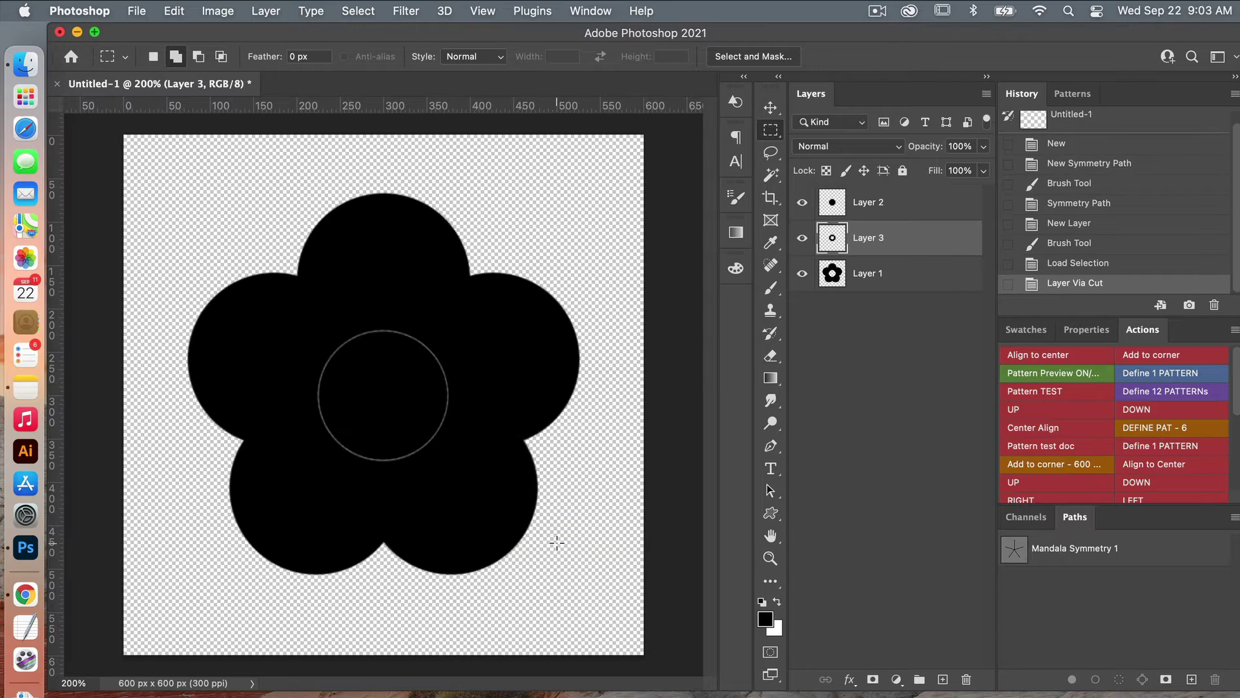
# Hide the Layer 2 dot and delete the cut-out layer, leaving a round hole
pyautogui.click(801, 203)
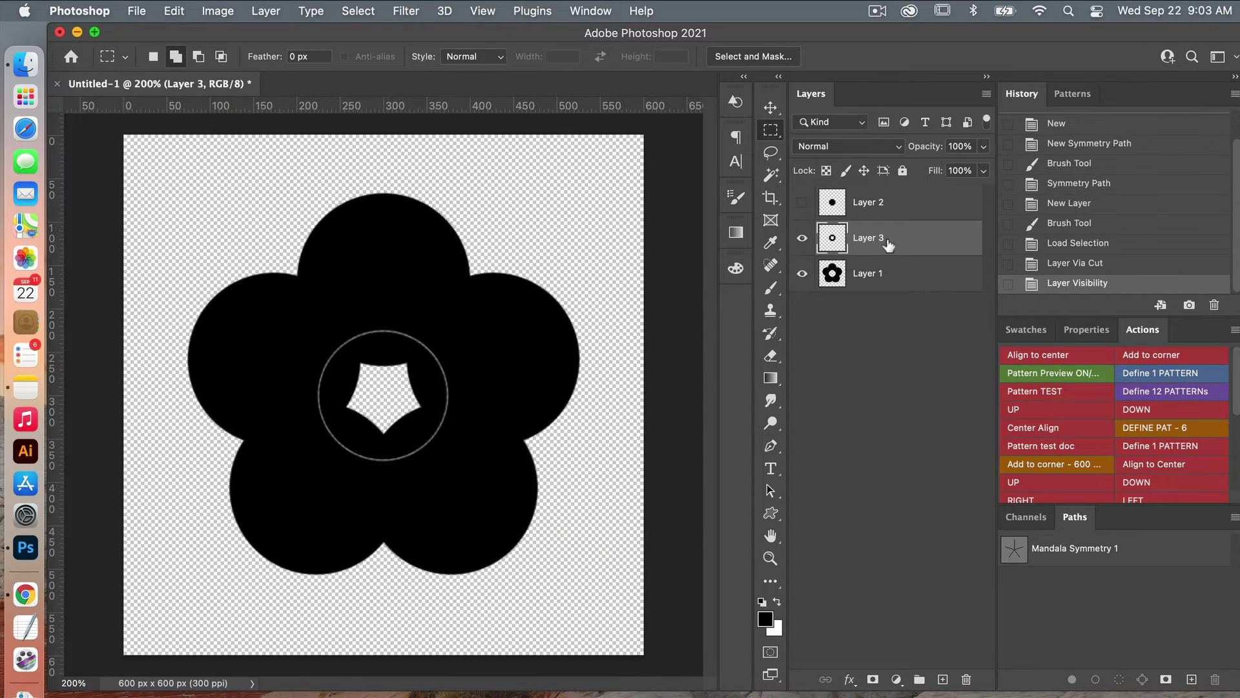
pyautogui.click(966, 679)
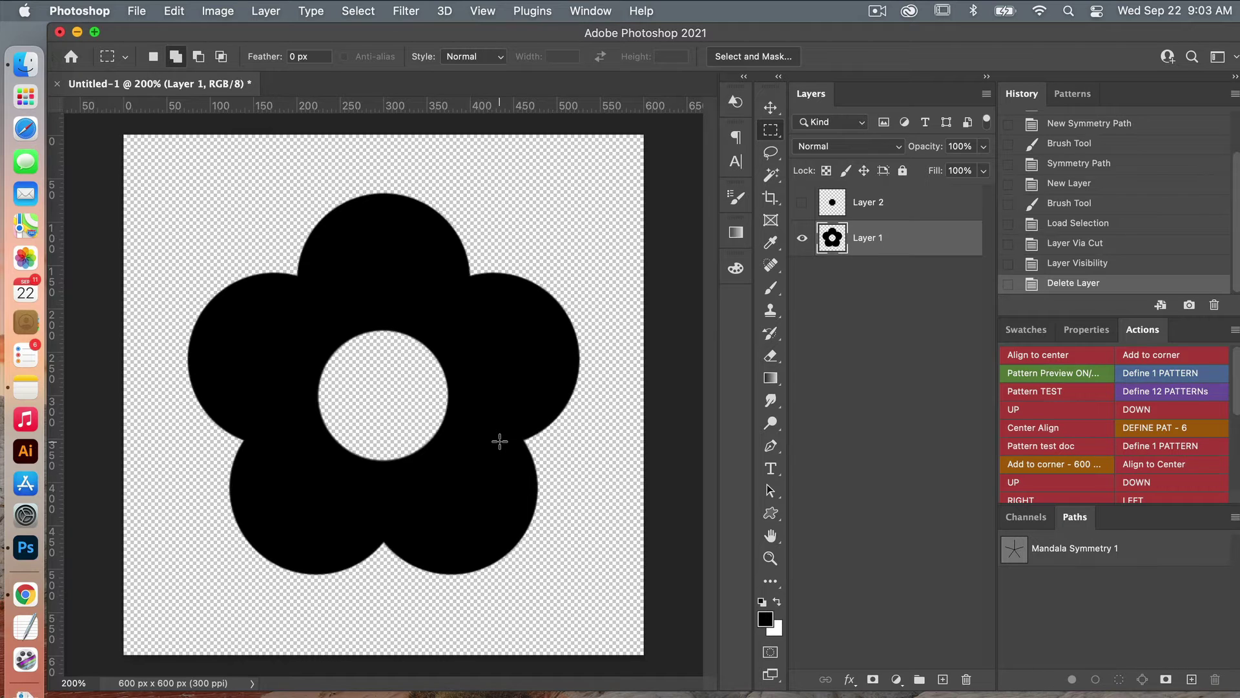
pyautogui.click(935, 201)
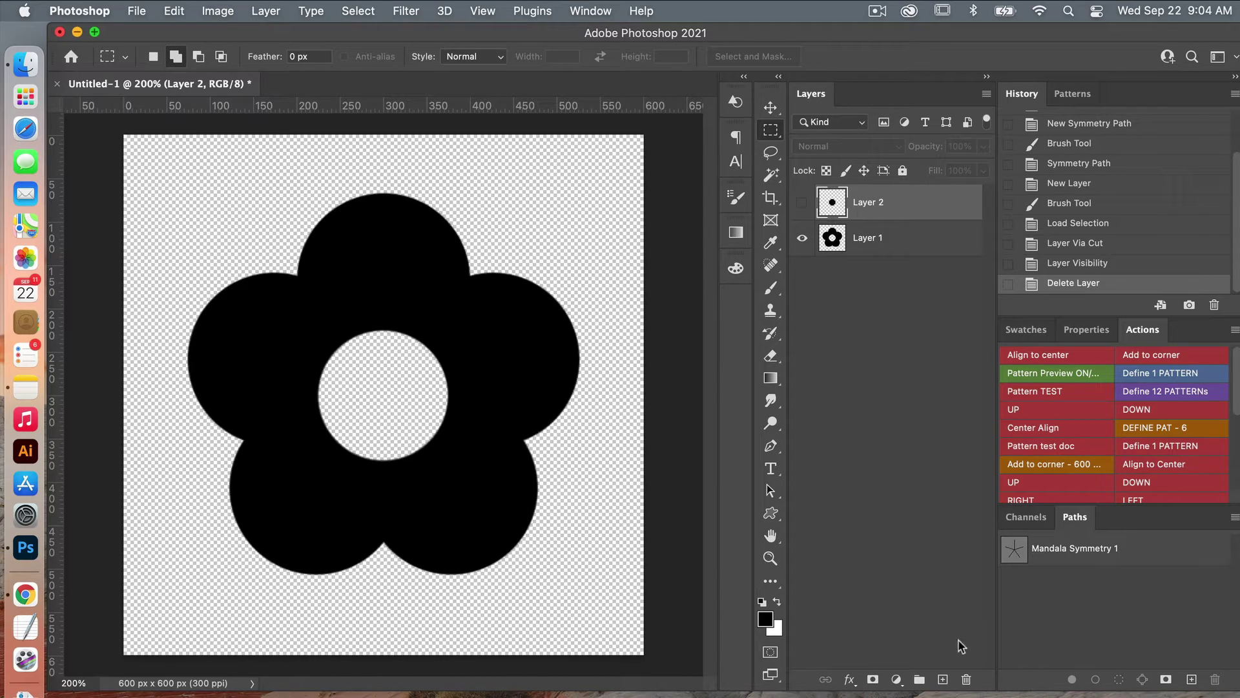
# Delete Layer 2, convert Layer 1 to a Smart Object, and open Layer 1.psb
pyautogui.click(966, 679)
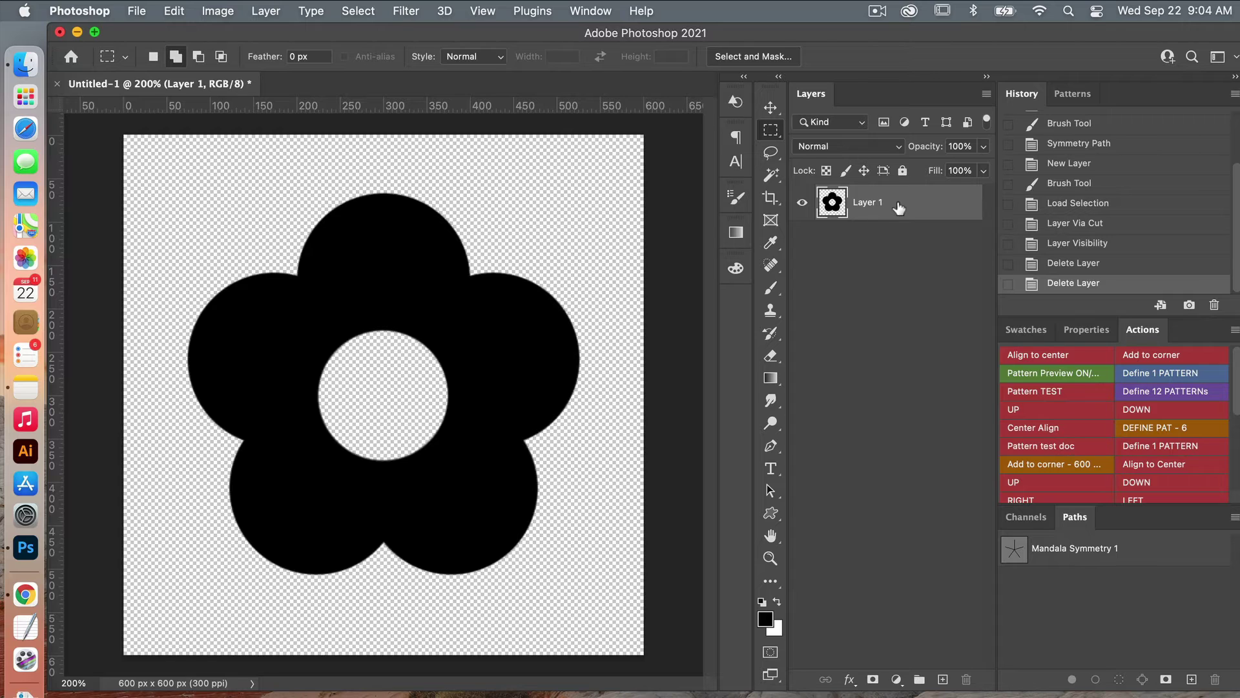
pyautogui.rightClick(898, 206)
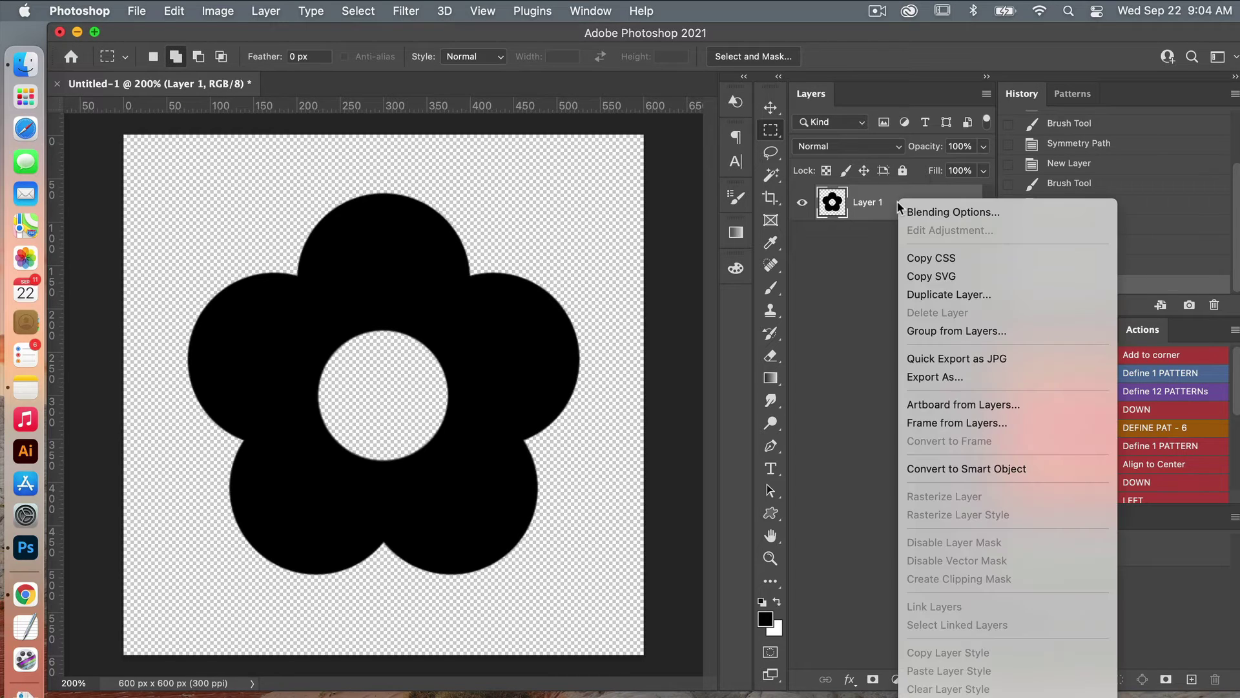
pyautogui.click(1003, 467)
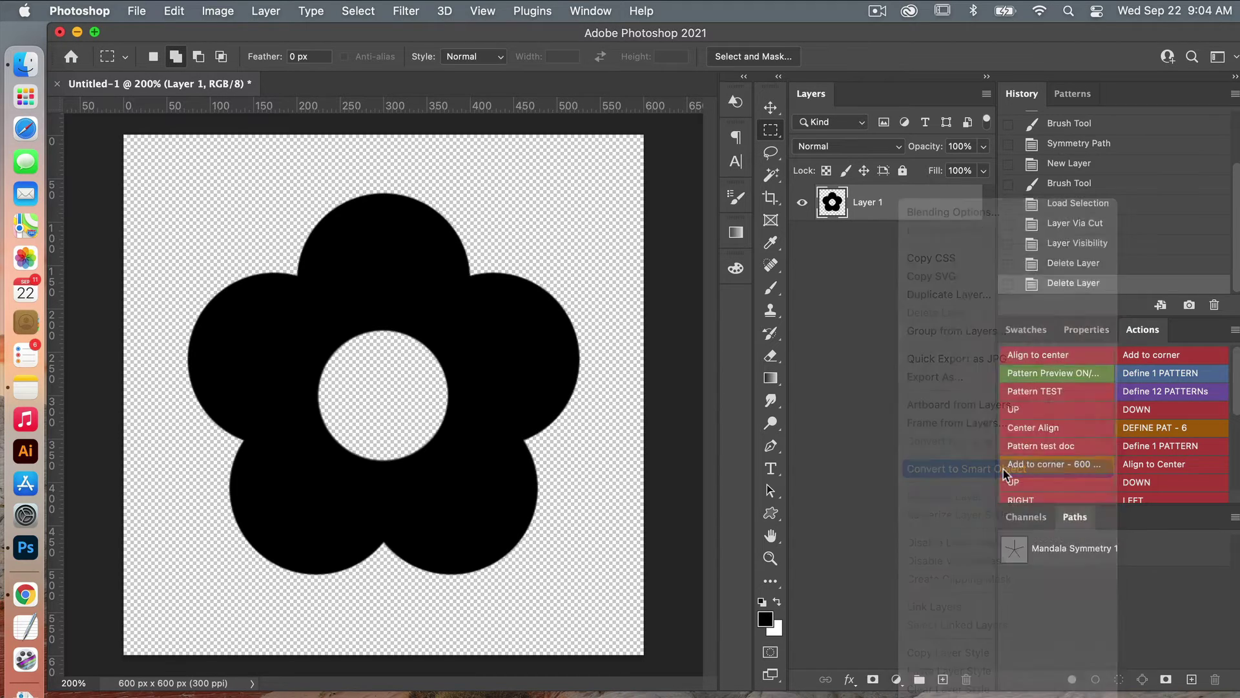
pyautogui.doubleClick(839, 208)
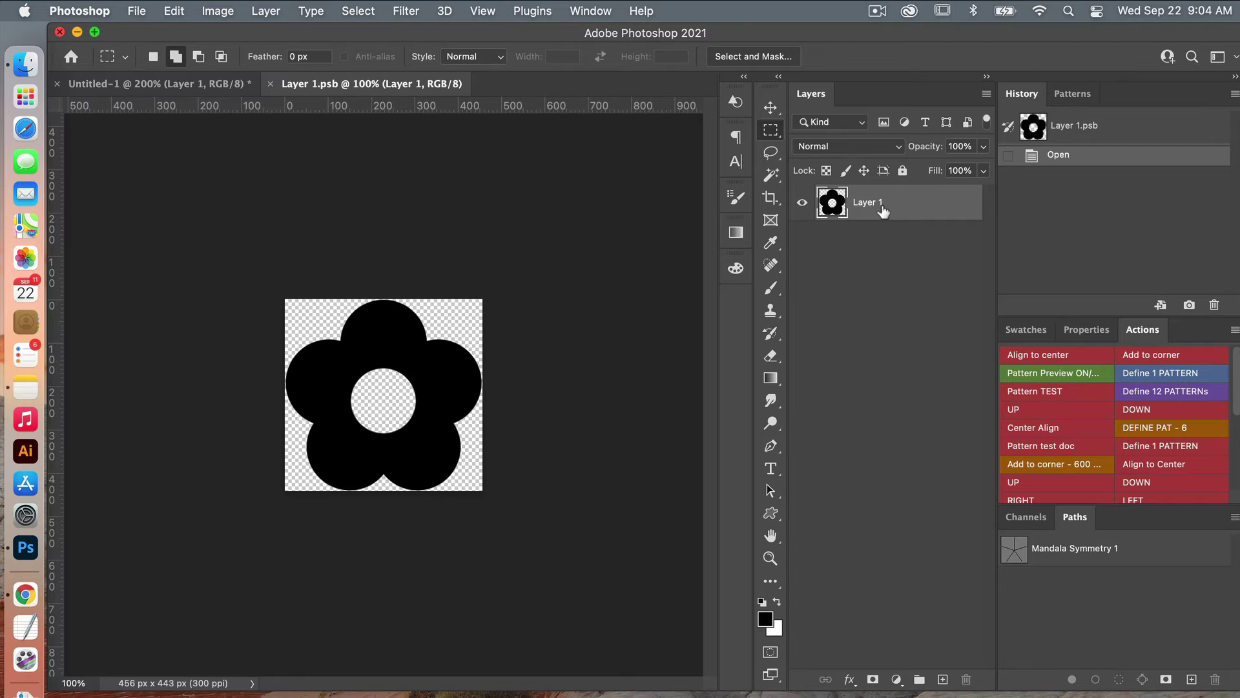
# Fill the flower with Bright colors magenta, transparency locked, then save and close Layer 1.psb
pyautogui.click(1027, 334)
pyautogui.scroll(3, 1161, 454)
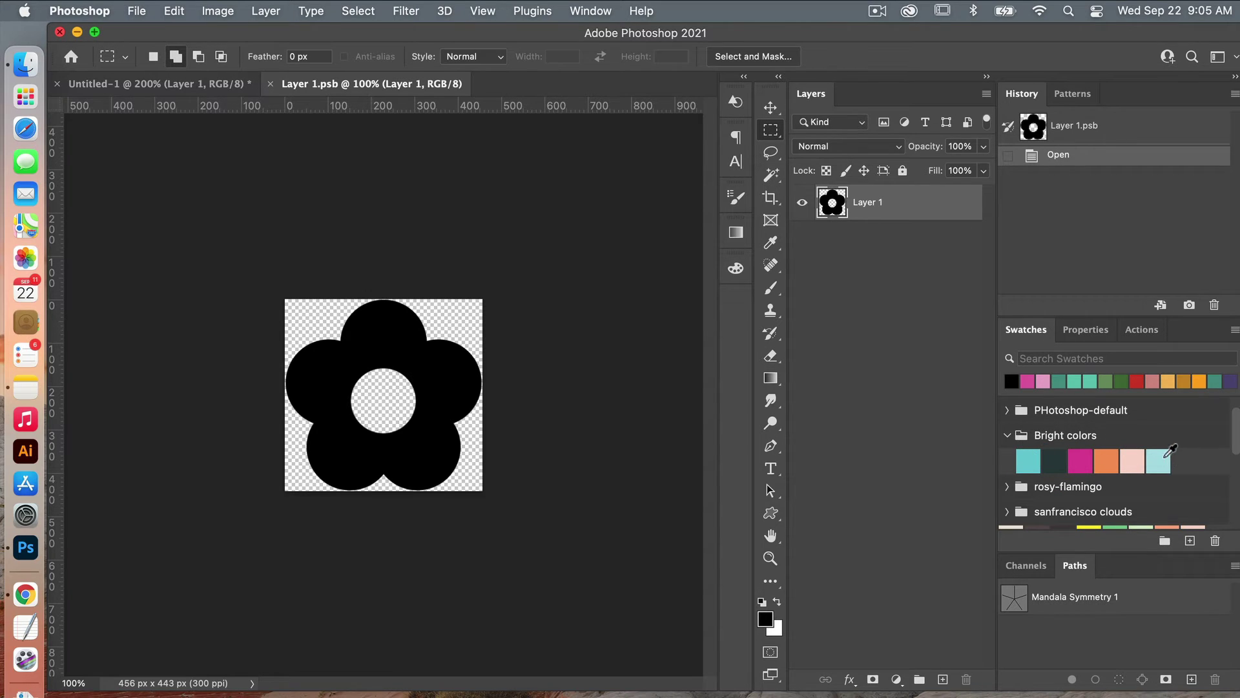
pyautogui.click(1081, 460)
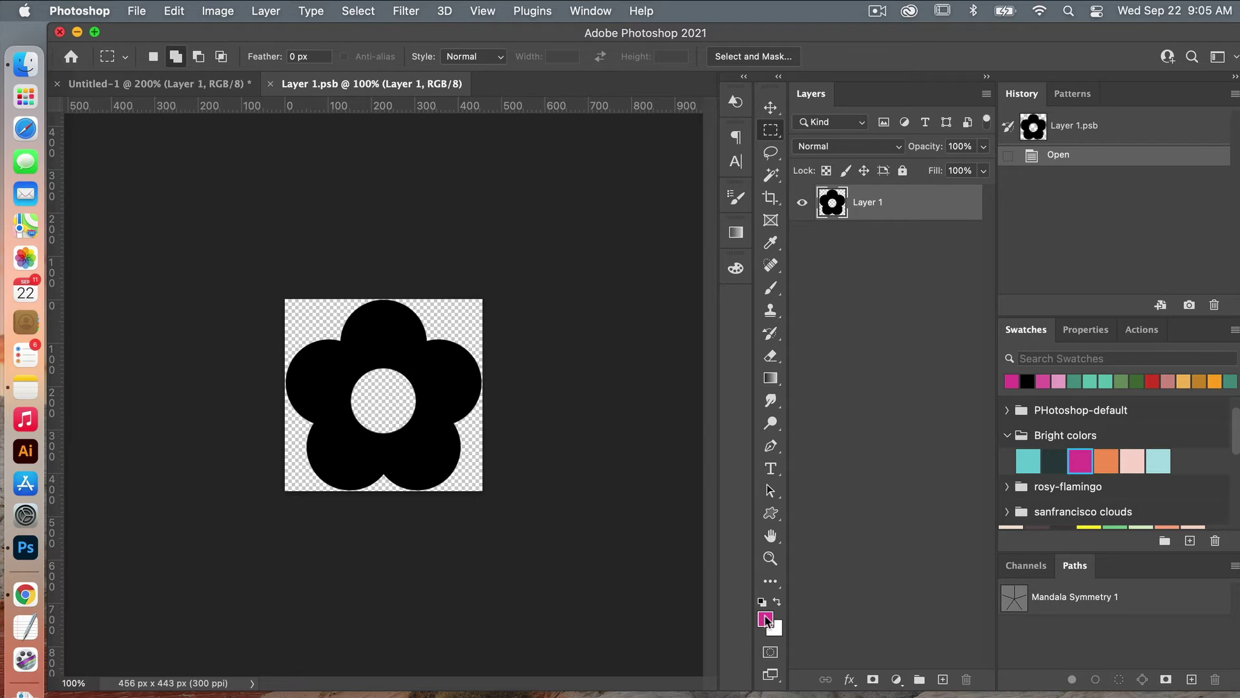
pyautogui.click(826, 171)
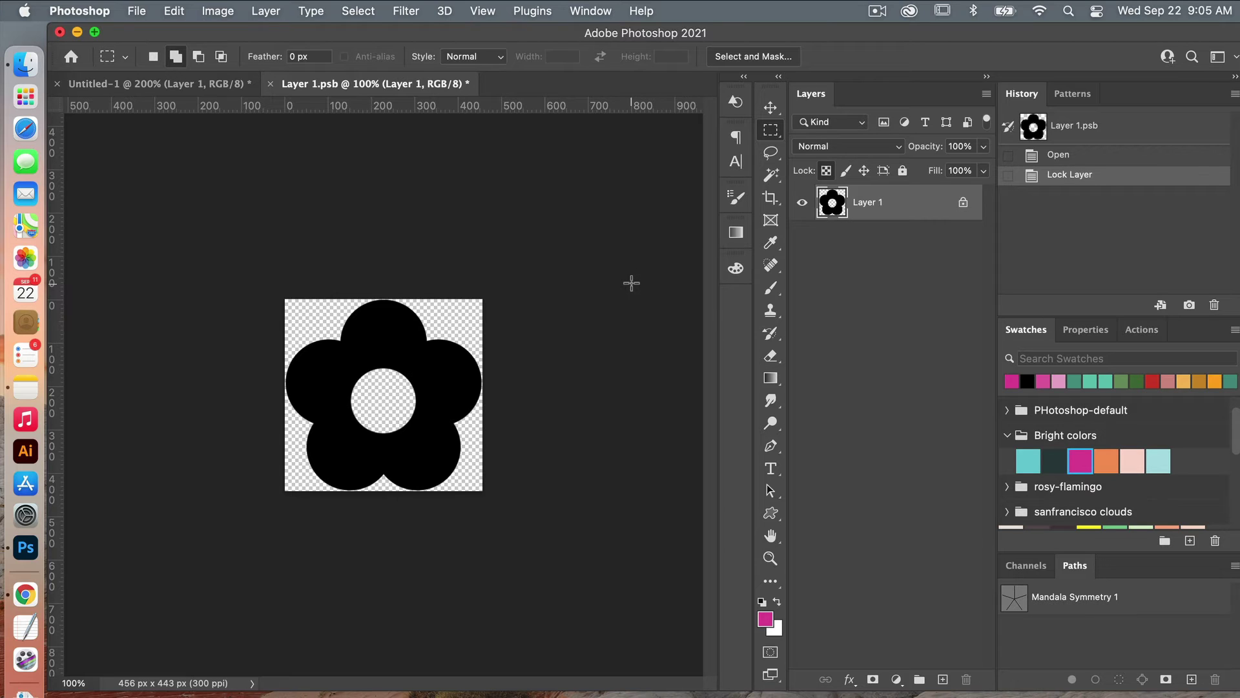
pyautogui.hotkey('alt', 'BackSpace')
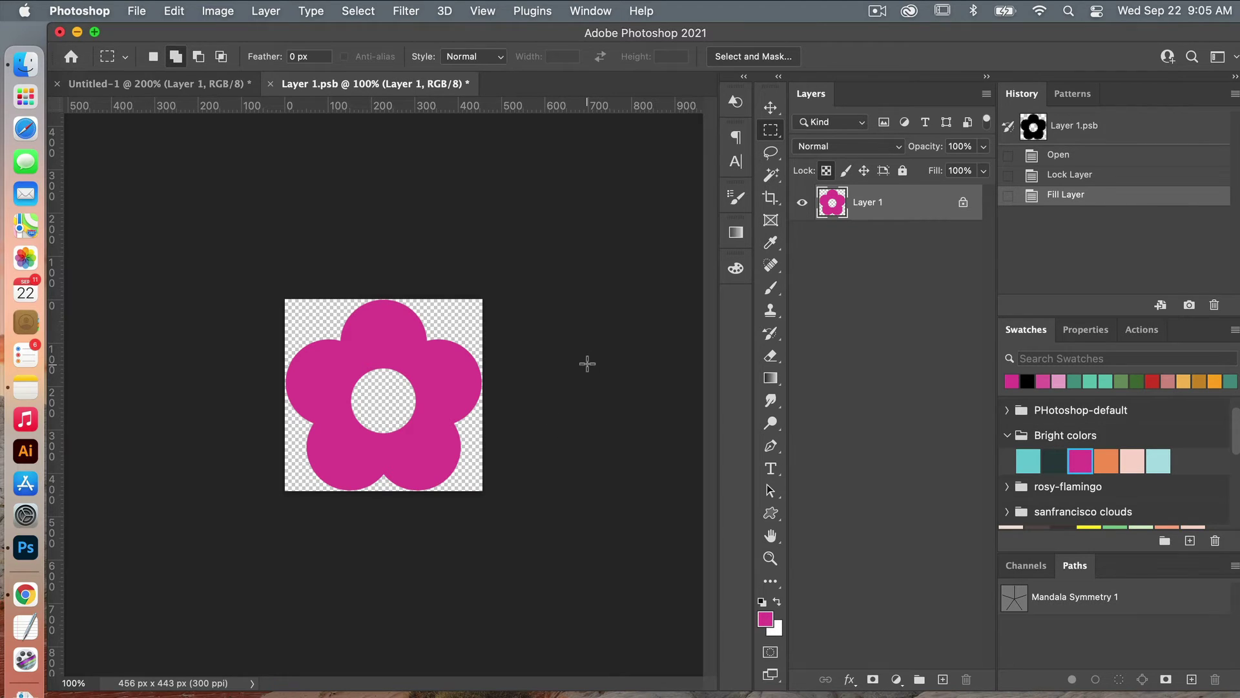
pyautogui.press('super+s')
pyautogui.press('super+w')
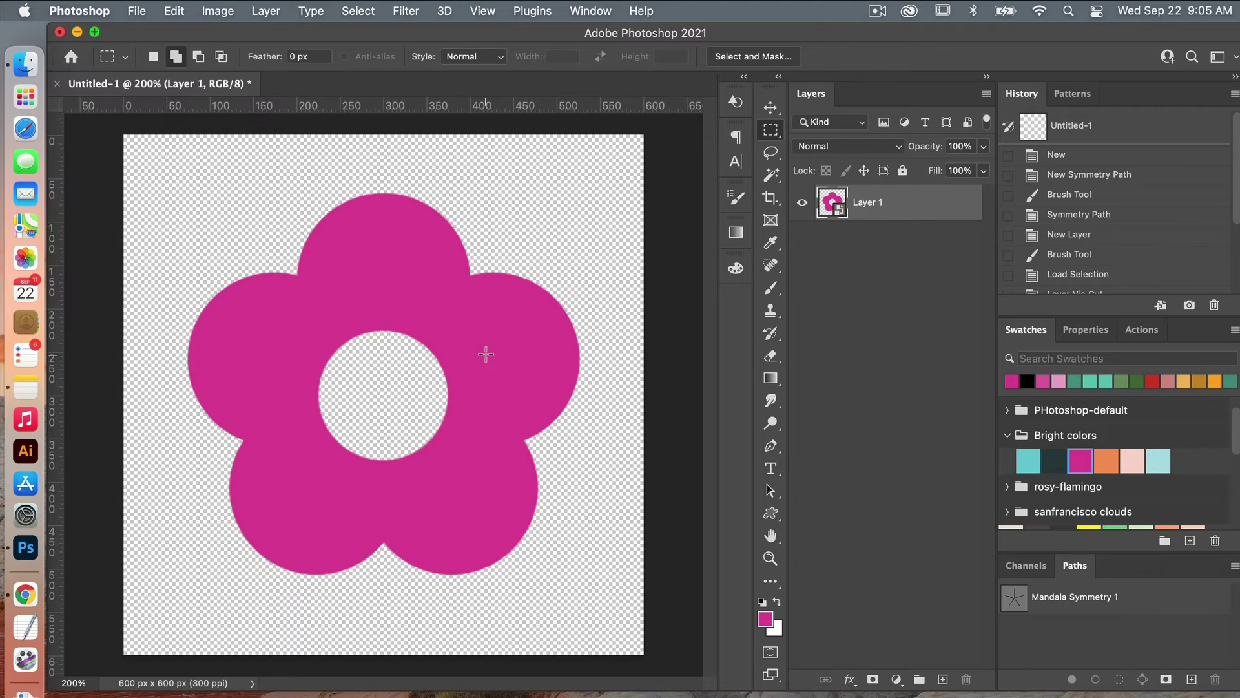
# Scale the pink flower to 49% and move it to the canvas's upper-left area
pyautogui.press('super+t')
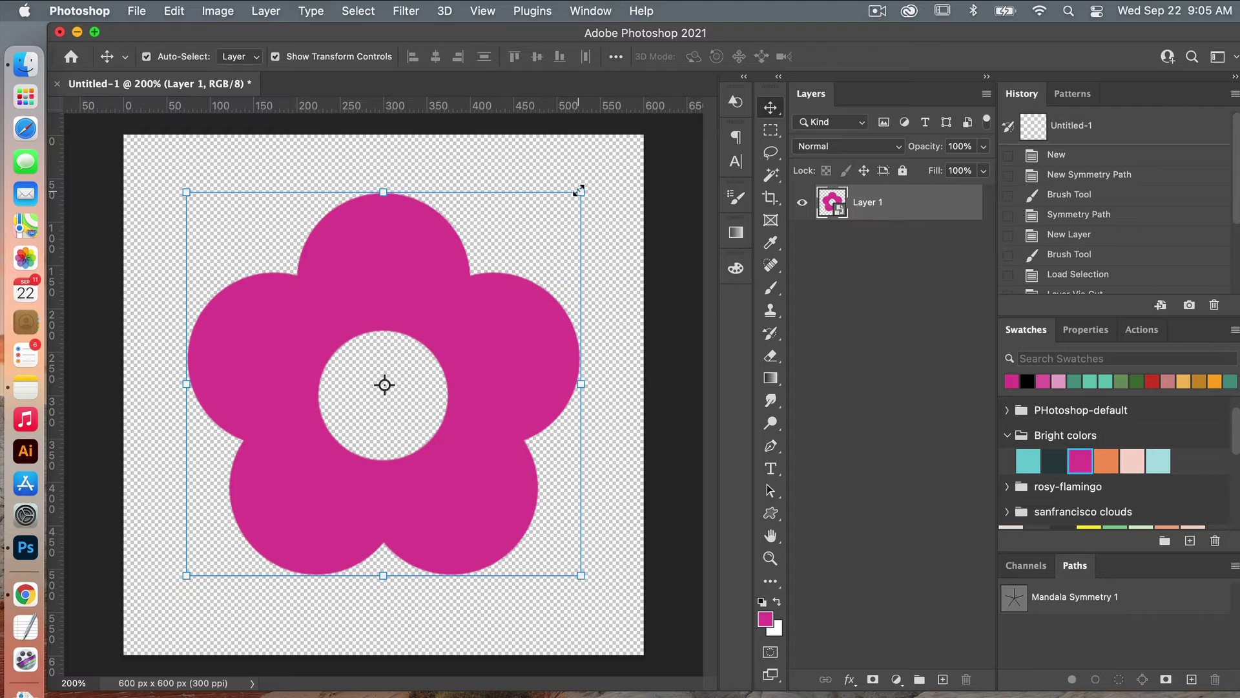
pyautogui.moveTo(578, 191); pyautogui.dragTo(373, 381)
pyautogui.moveTo(345, 464); pyautogui.dragTo(336, 283)
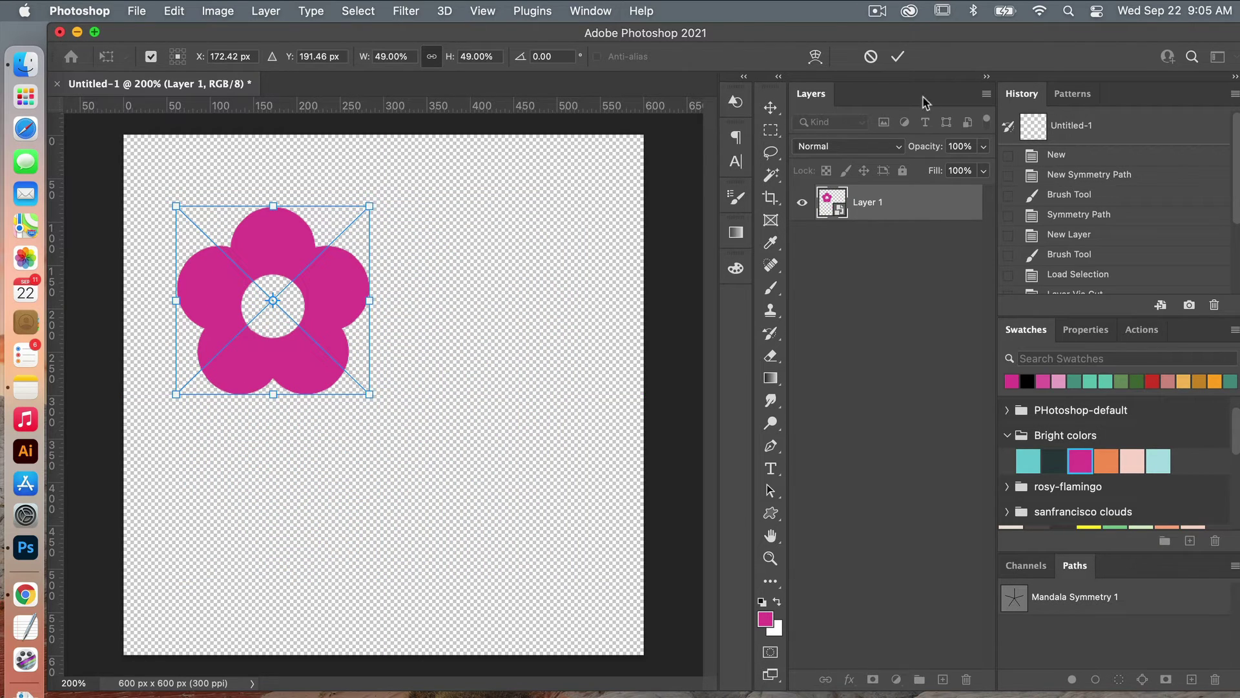
pyautogui.click(898, 57)
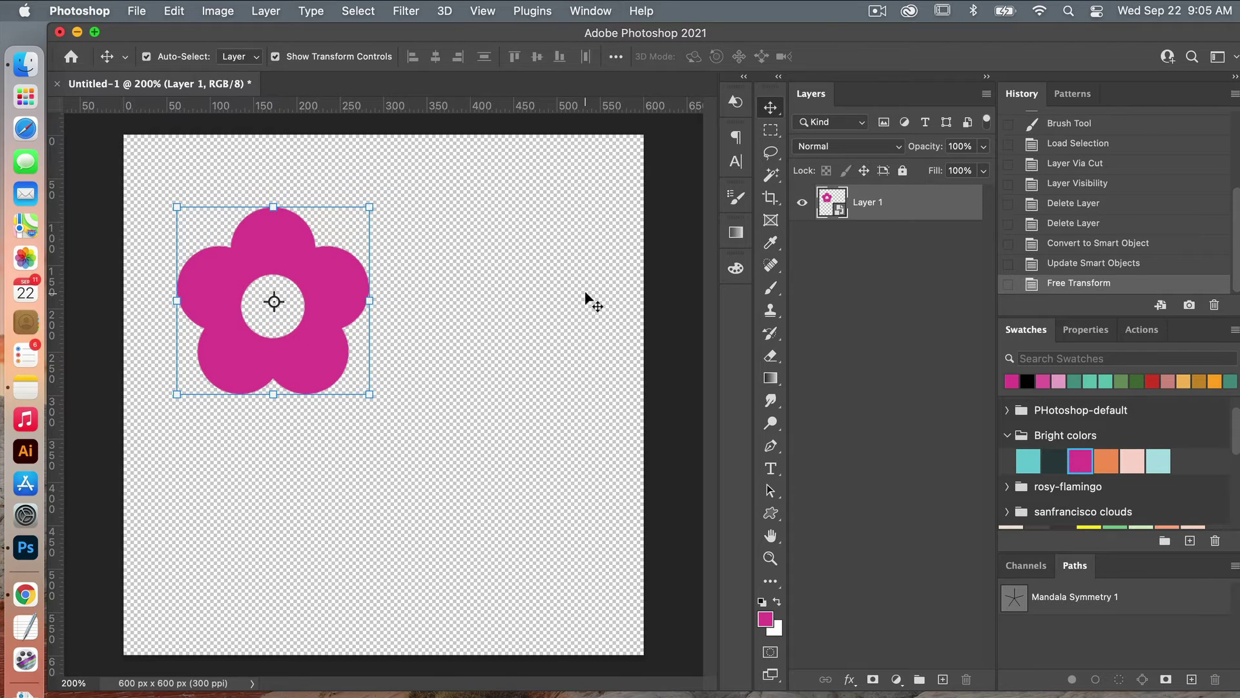
pyautogui.press('super+minus')
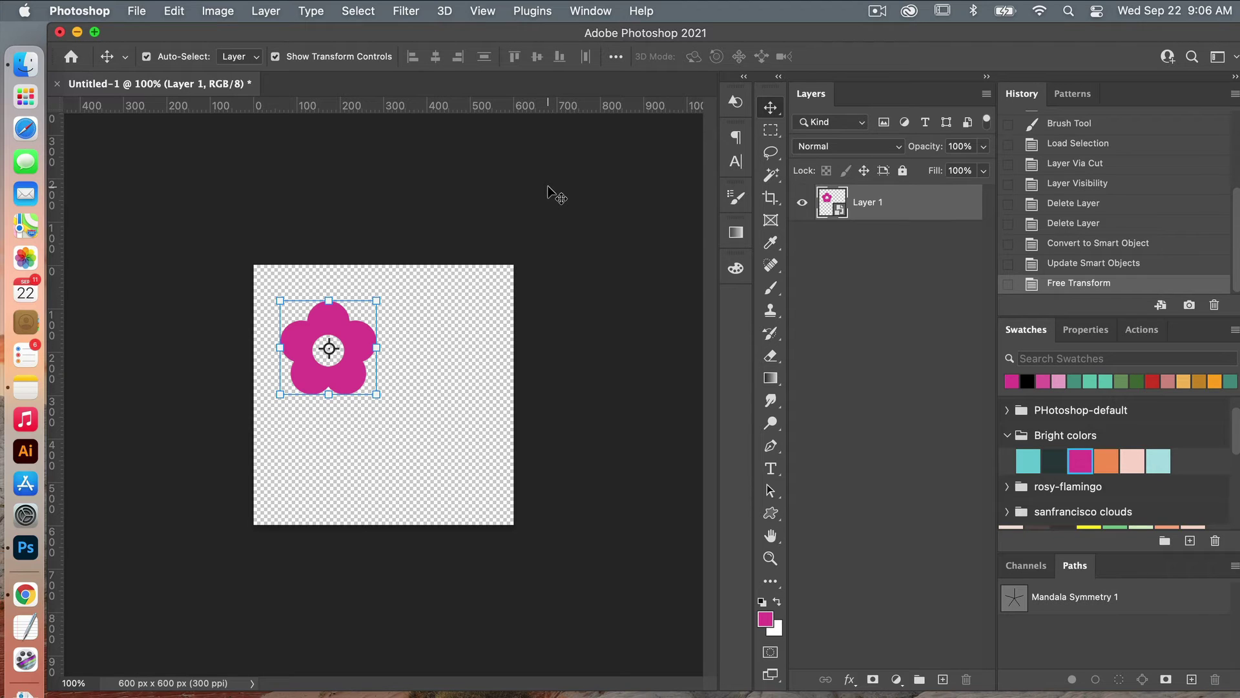
# Add a New Guide Layout with 2 columns and 2 rows
pyautogui.click(486, 11)
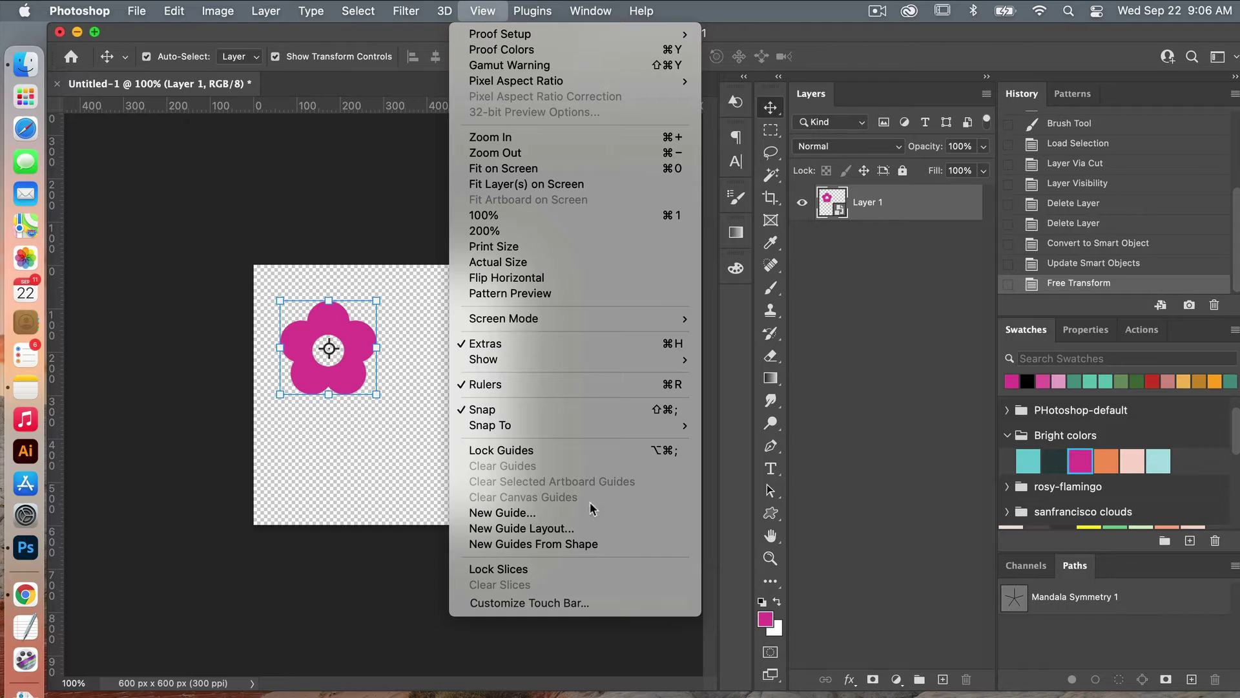
pyautogui.click(571, 529)
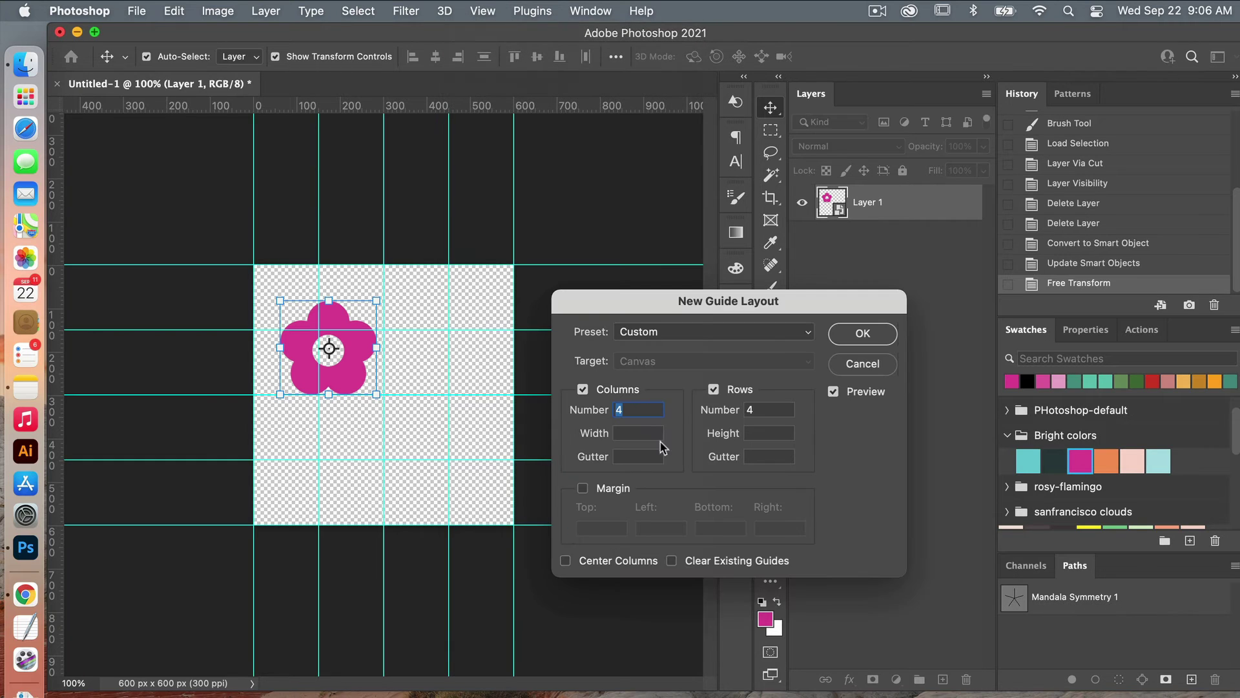
pyautogui.doubleClick(631, 410)
pyautogui.write('2')
pyautogui.doubleClick(762, 409)
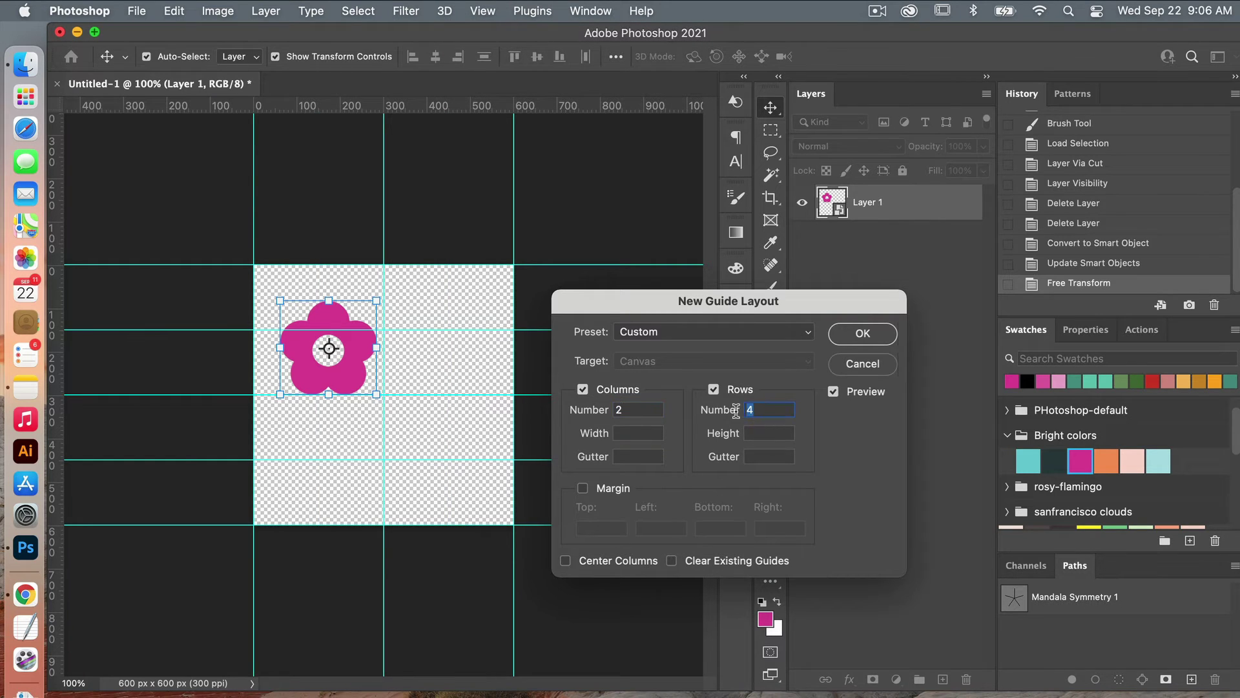
pyautogui.write('2')
pyautogui.click(852, 334)
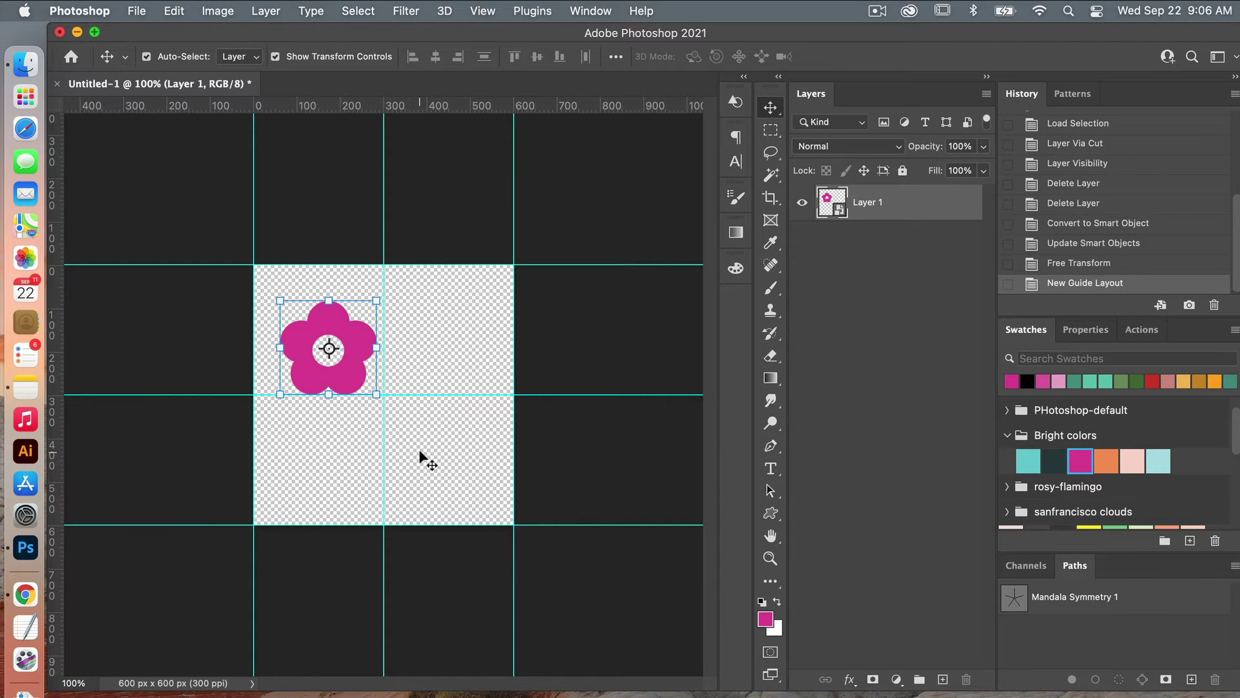
# Enlarge the pink flower to 60.16% and centre it where the guides cross
pyautogui.moveTo(351, 374)
pyautogui.mouseDown()
pyautogui.moveTo(325, 341)
pyautogui.moveTo(381, 376)
pyautogui.moveTo(373, 386)
pyautogui.mouseUp()
pyautogui.press('cmd+t')
pyautogui.moveTo(354, 337); pyautogui.dragTo(365, 345)
pyautogui.click(899, 57)
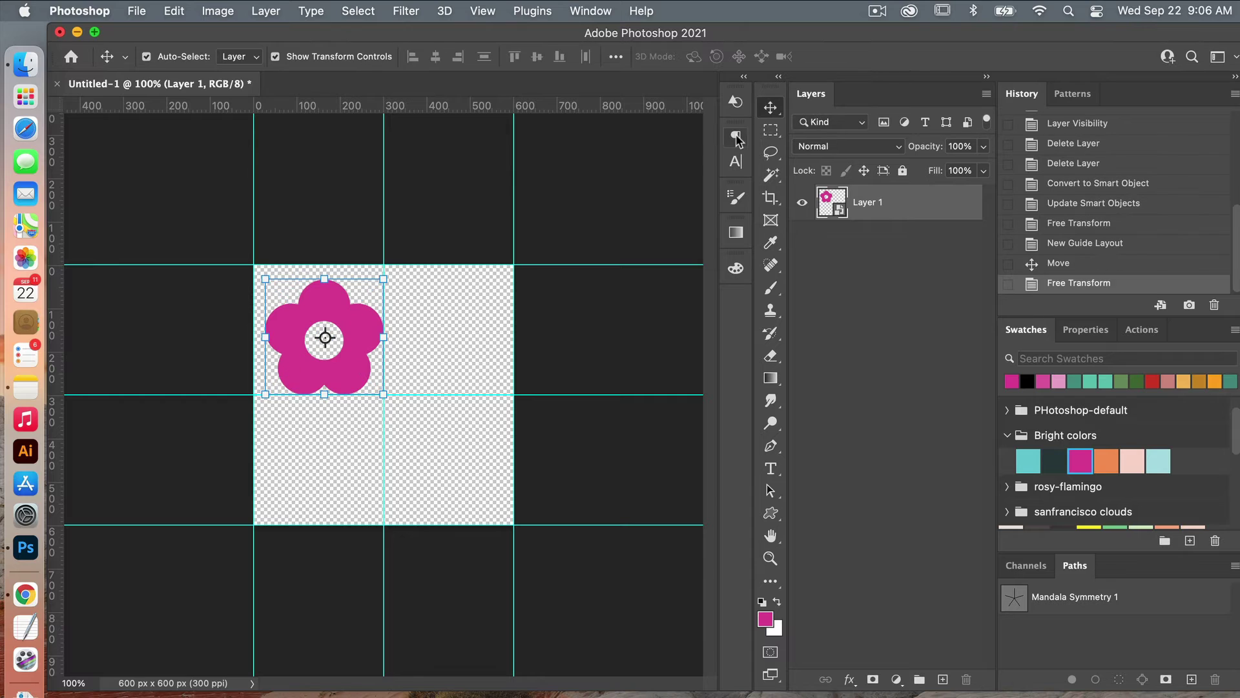
pyautogui.moveTo(357, 331); pyautogui.dragTo(417, 394)
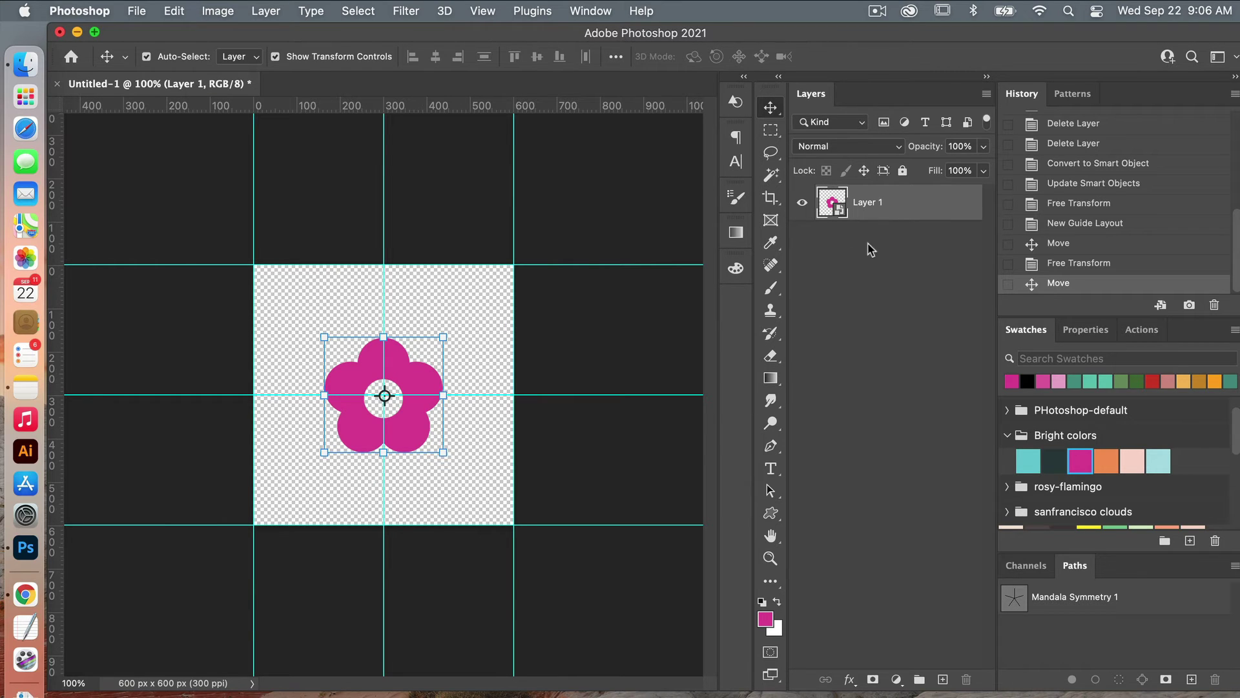
# Duplicate the flower via New Smart Object via Copy, fill its contents orange and save
pyautogui.rightClick(906, 203)
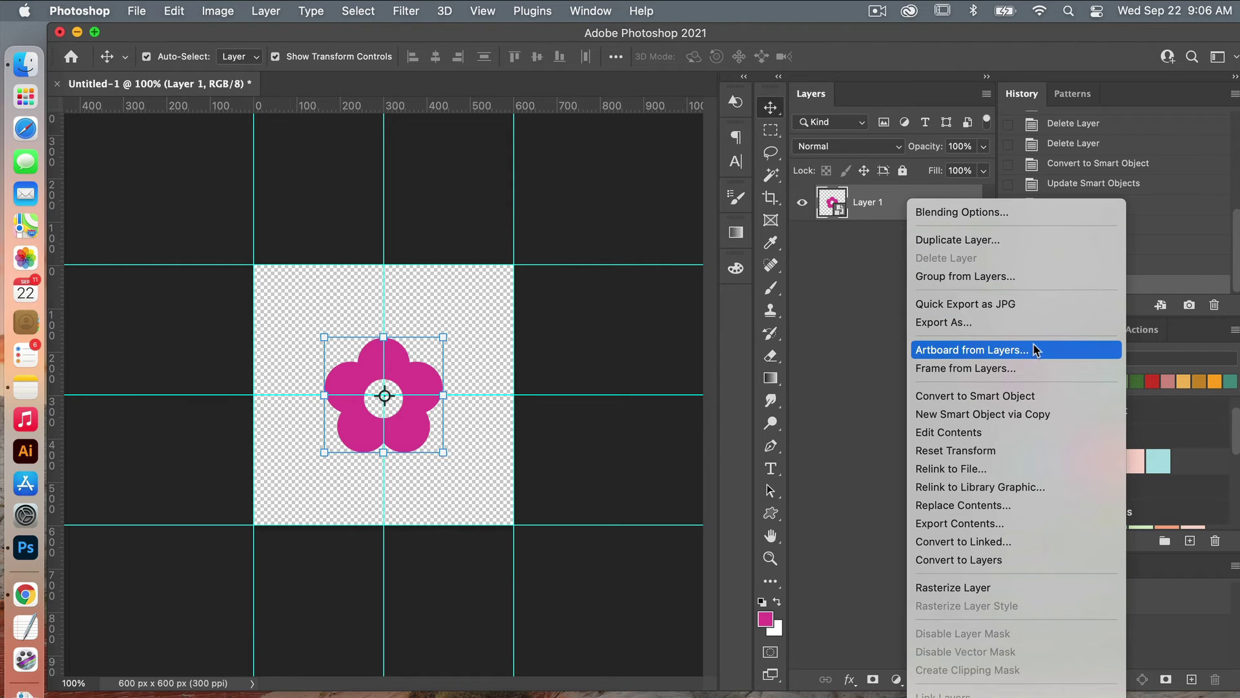
pyautogui.click(1056, 416)
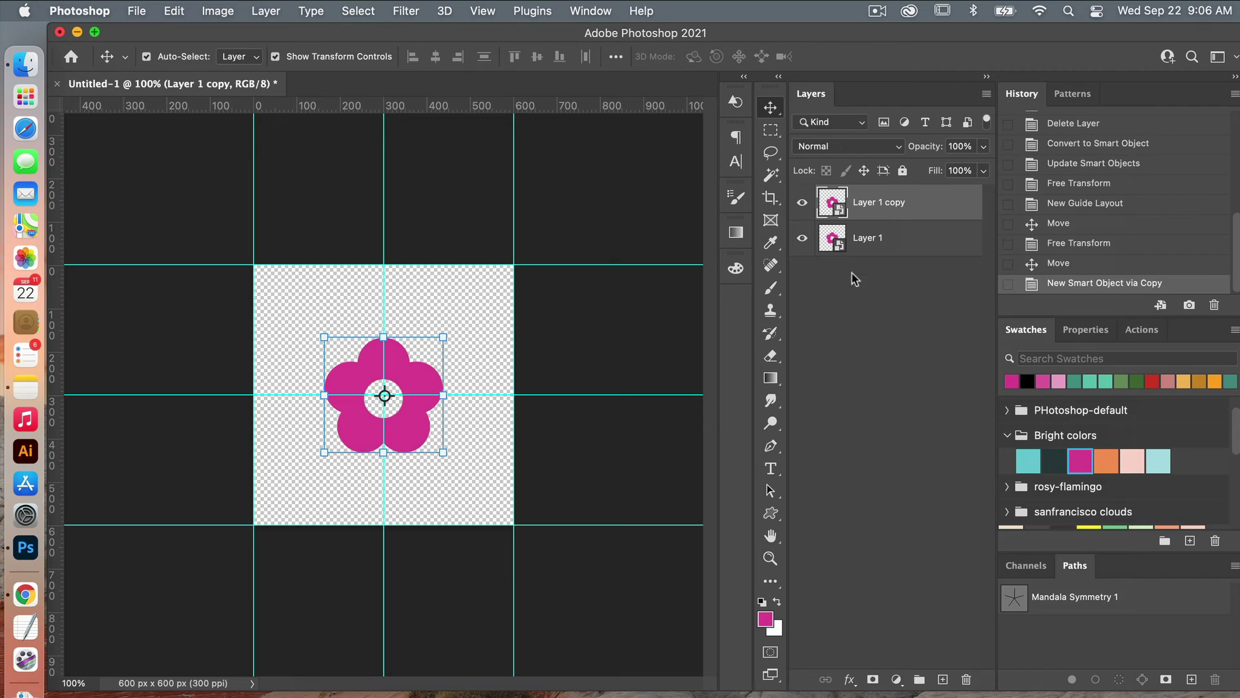
pyautogui.doubleClick(839, 209)
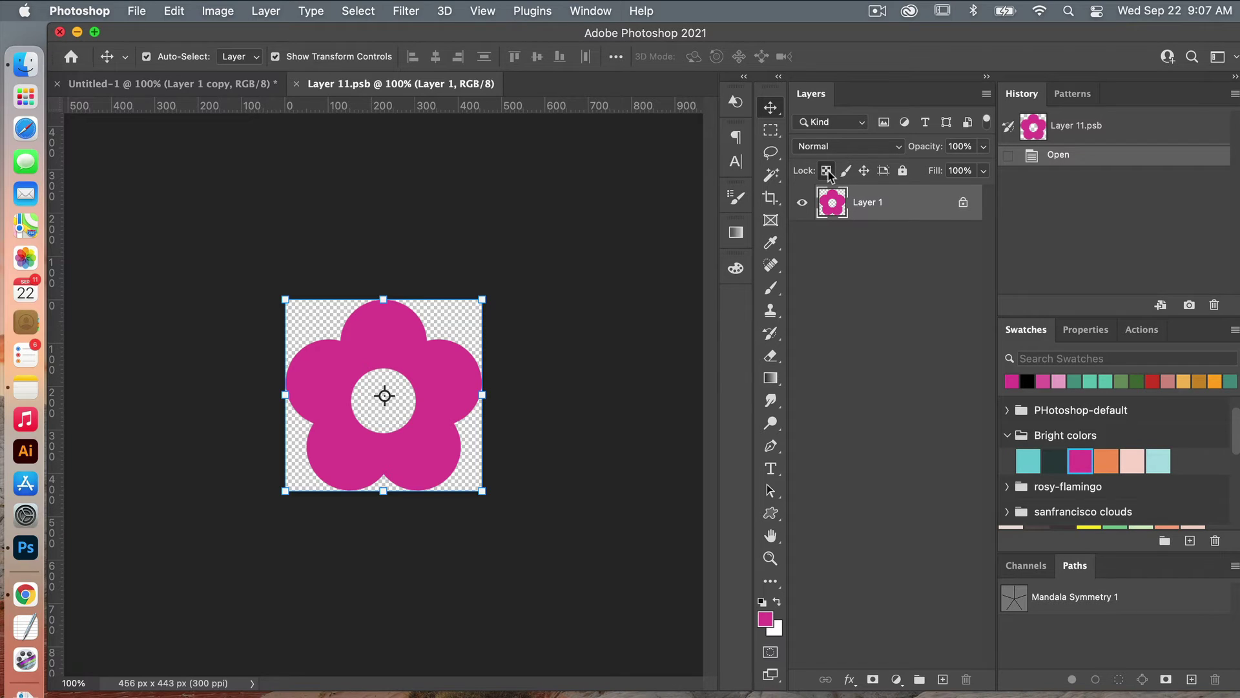
pyautogui.click(1104, 459)
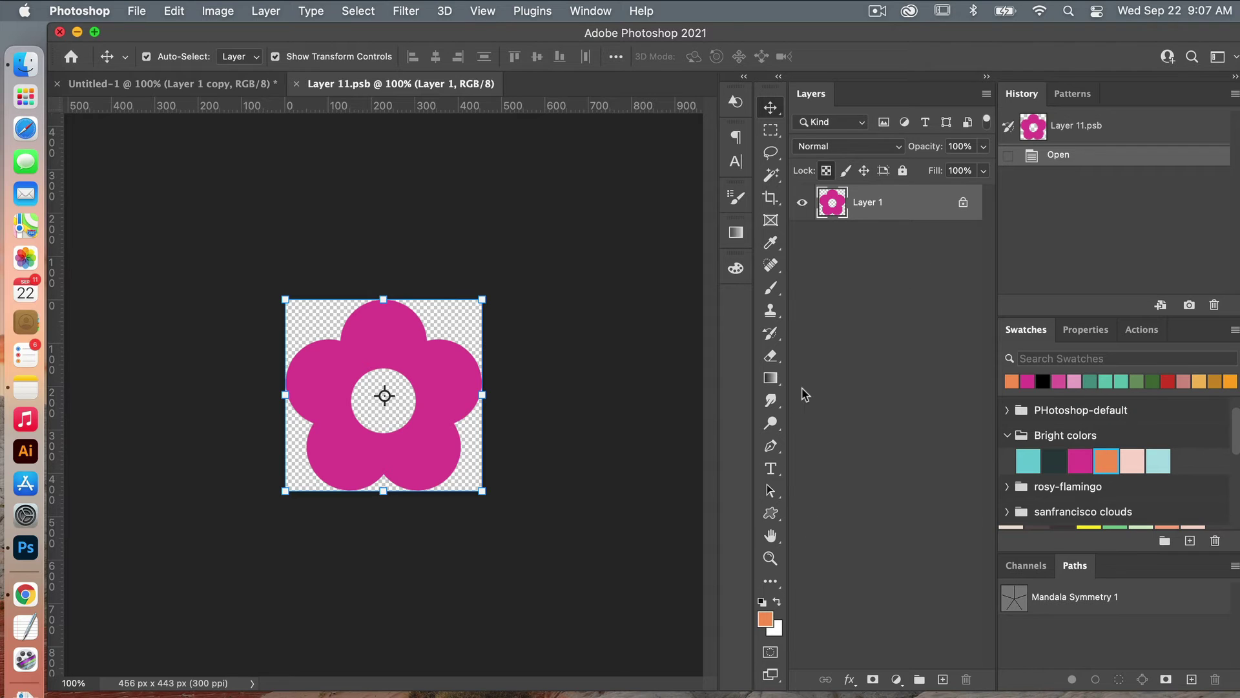
pyautogui.hotkey('alt', 'BackSpace')
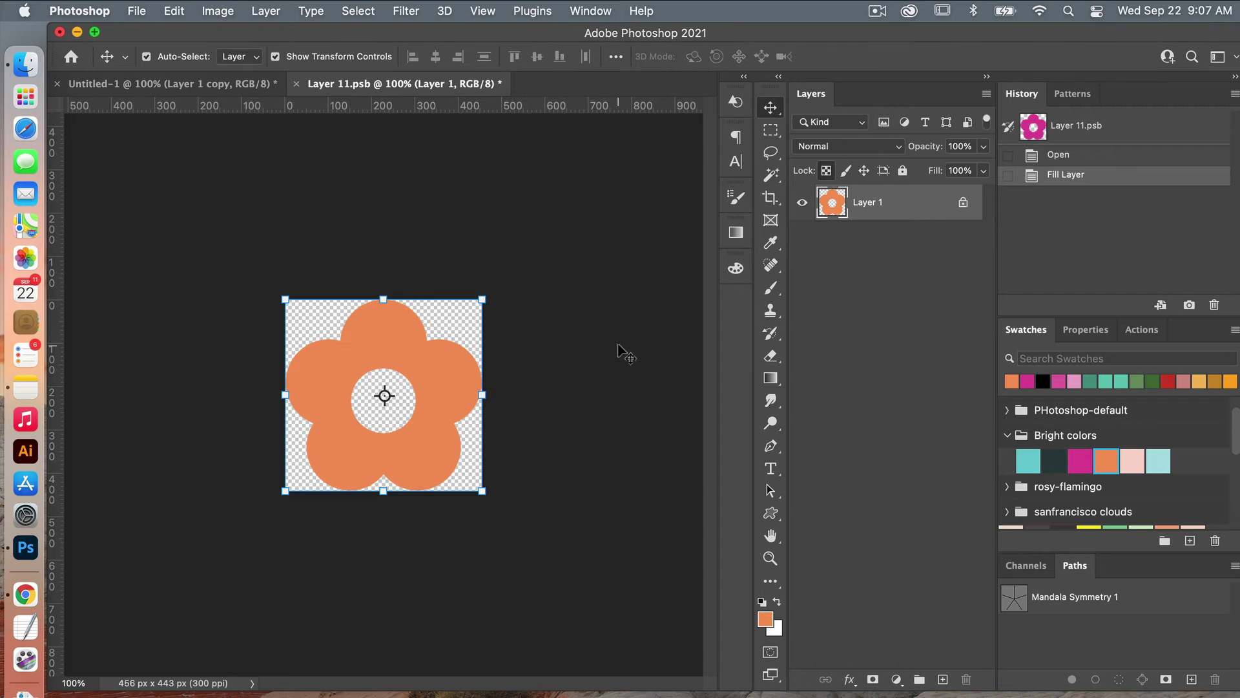
pyautogui.press('super+s')
pyautogui.press('super+w')
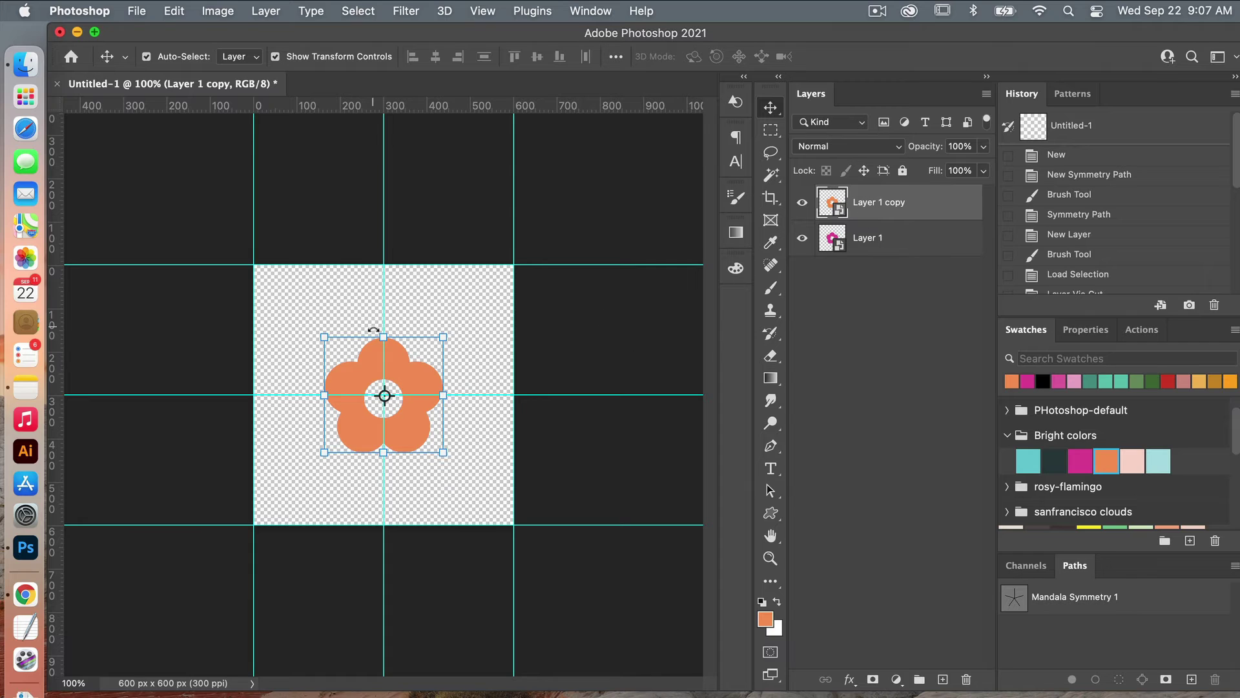
# Turn on Pattern Preview and move the orange flower midway between the magenta flowers
pyautogui.moveTo(409, 374); pyautogui.dragTo(481, 377)
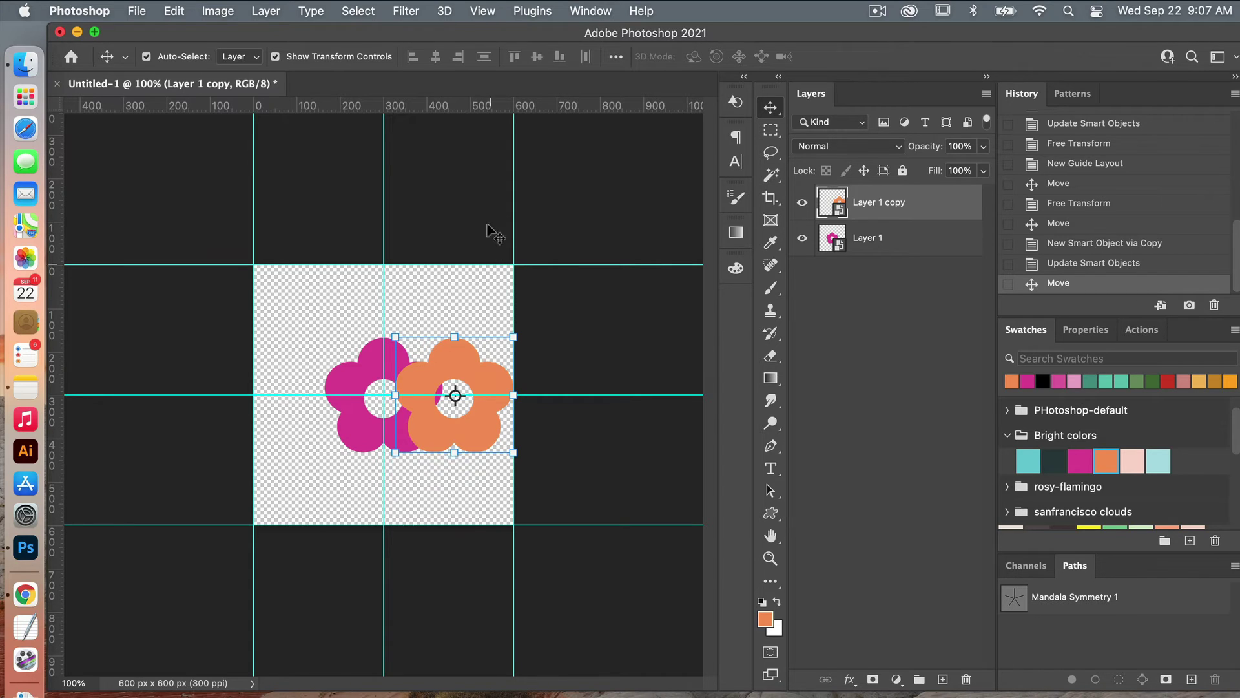
pyautogui.click(483, 11)
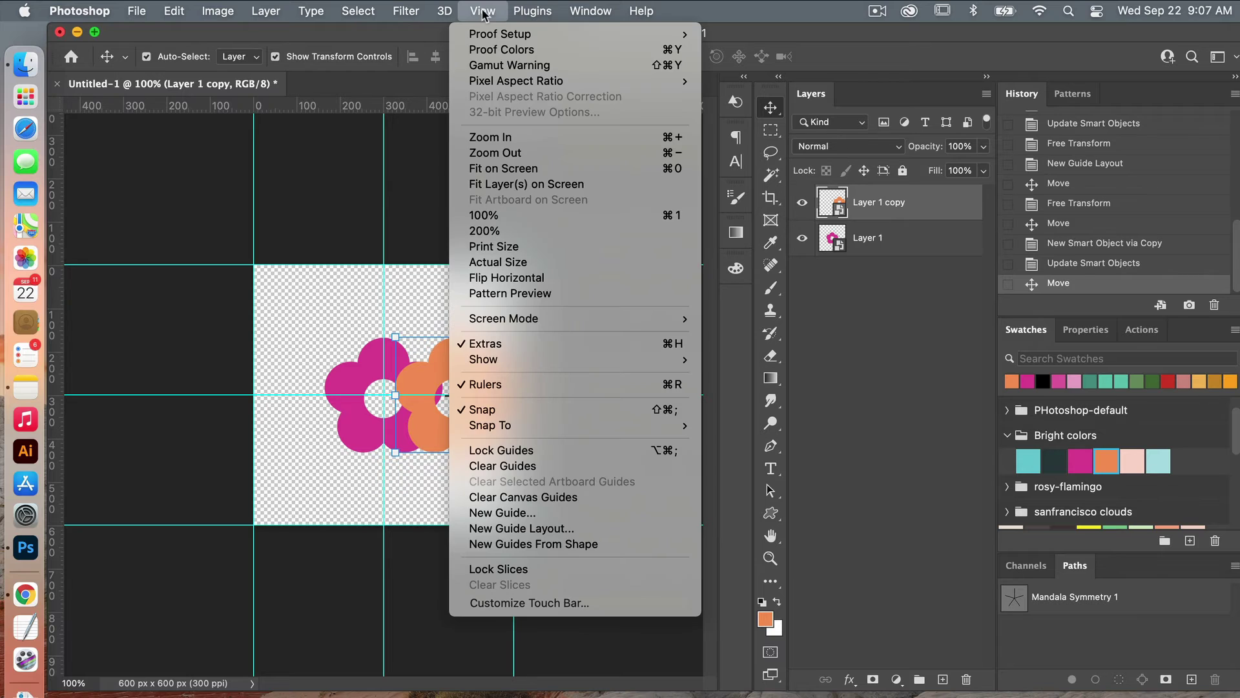
pyautogui.click(528, 293)
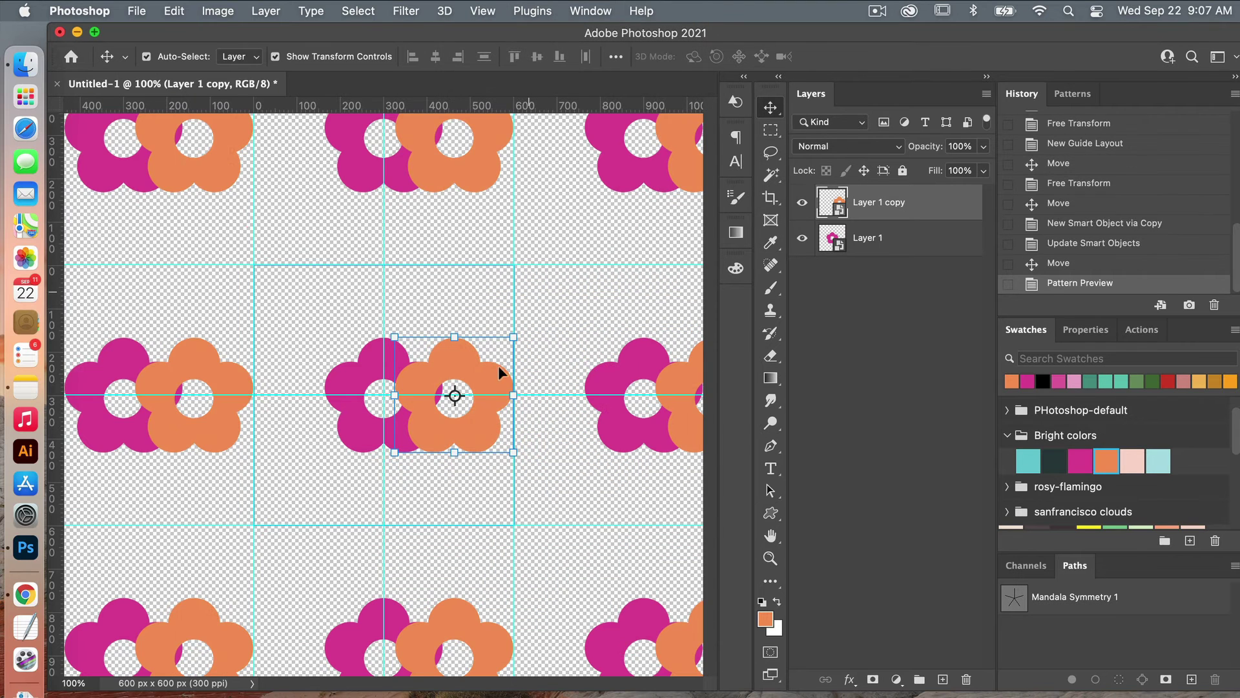
pyautogui.moveTo(487, 379); pyautogui.dragTo(541, 381)
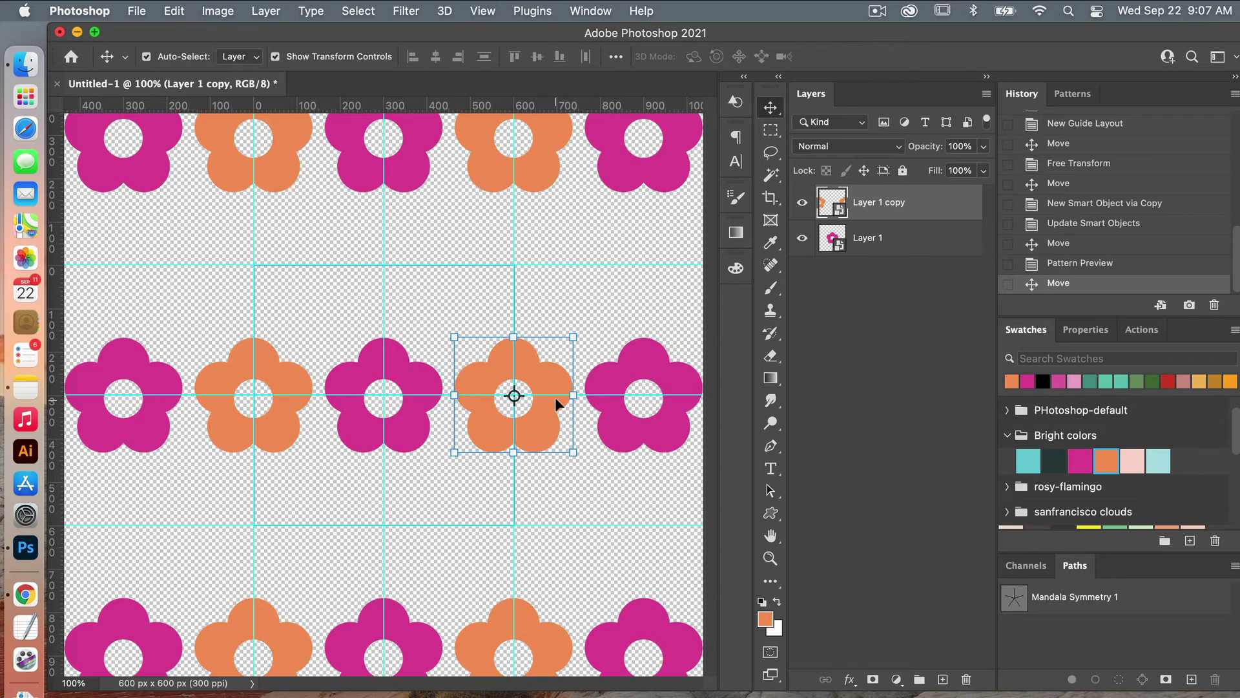
pyautogui.click(882, 249)
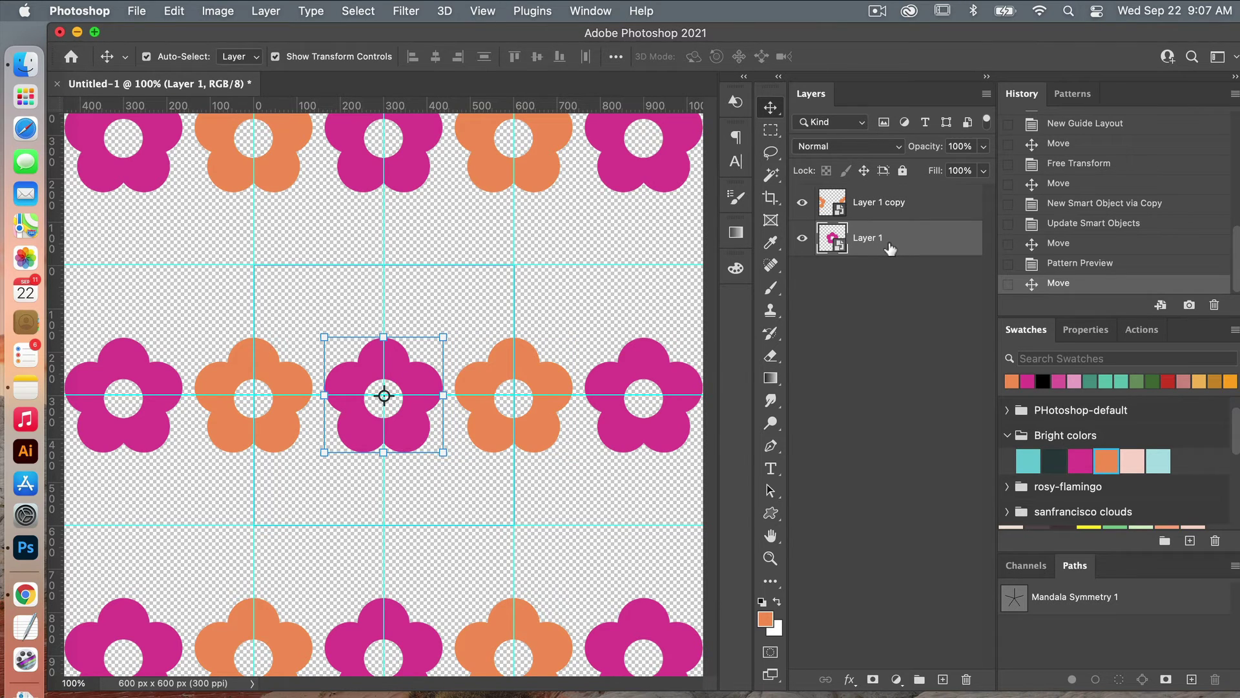
# Create a pale pink smart-object copy of the flower and offset it 300 × 300 px into the gaps
pyautogui.rightClick(889, 248)
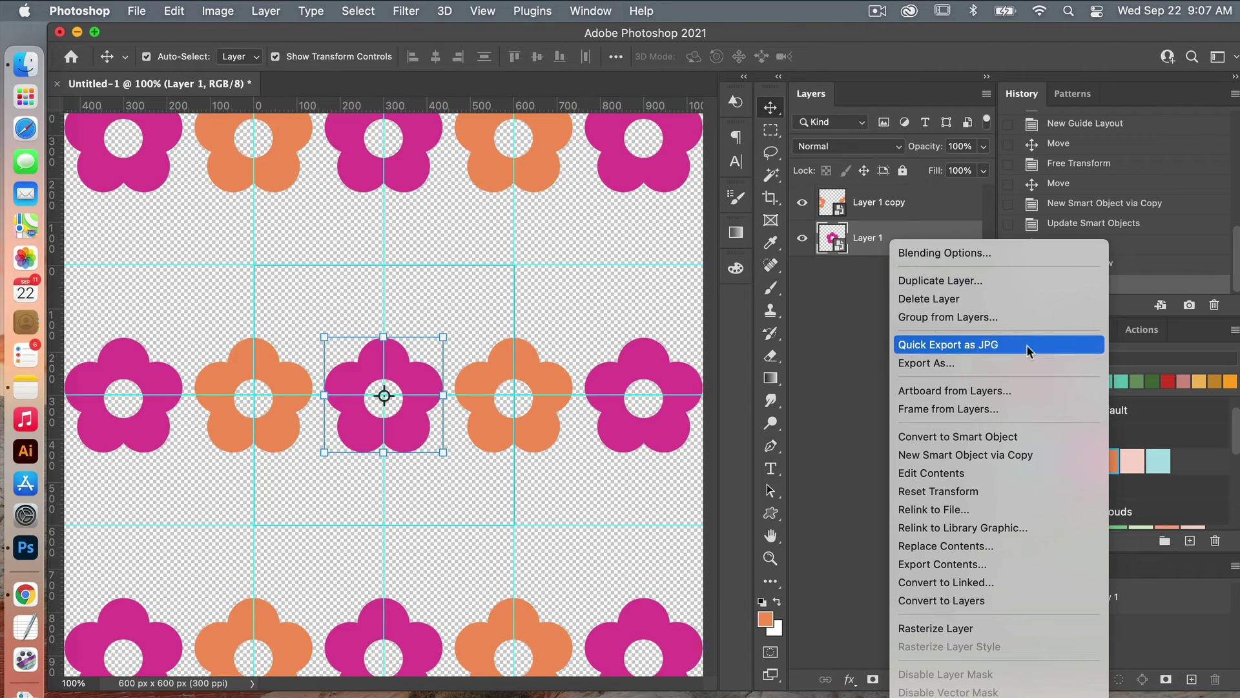
pyautogui.click(1040, 454)
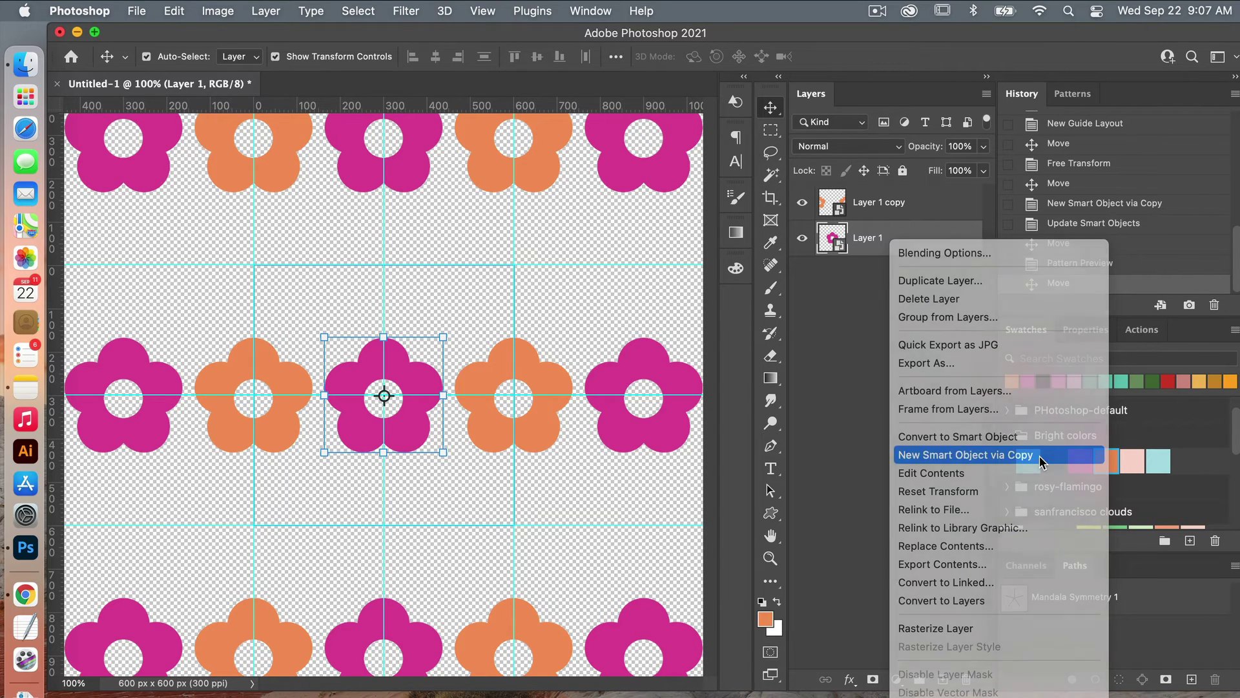
pyautogui.doubleClick(840, 244)
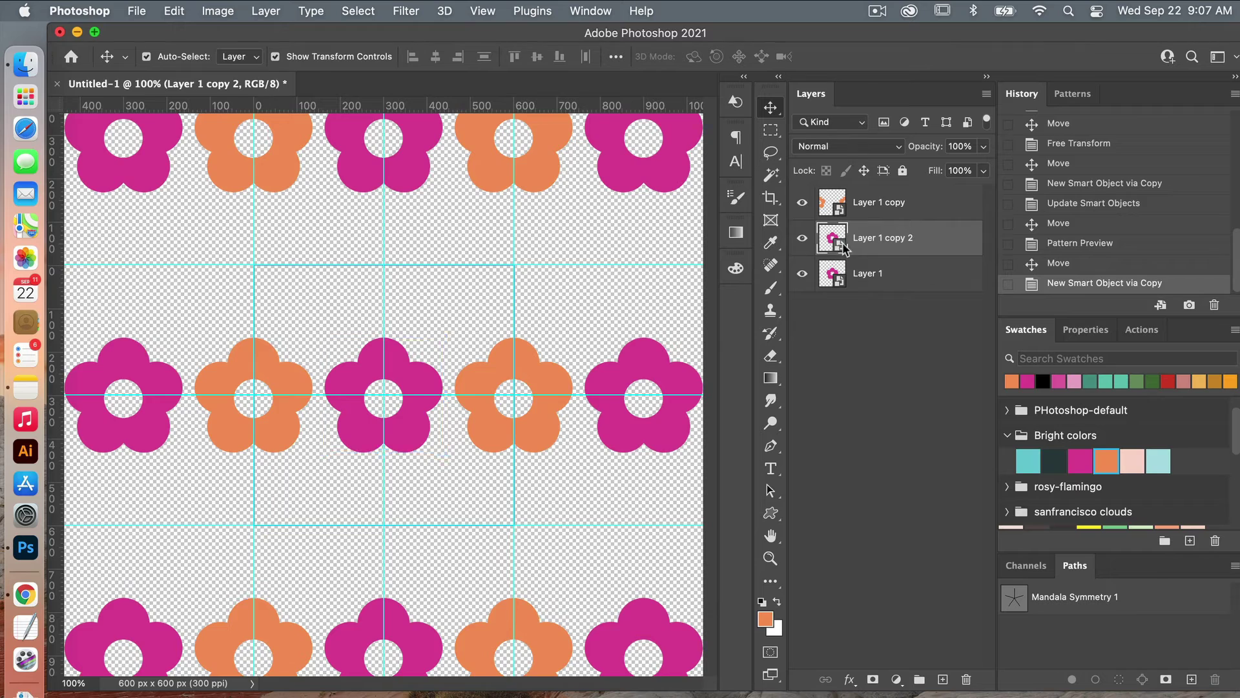
pyautogui.click(1139, 450)
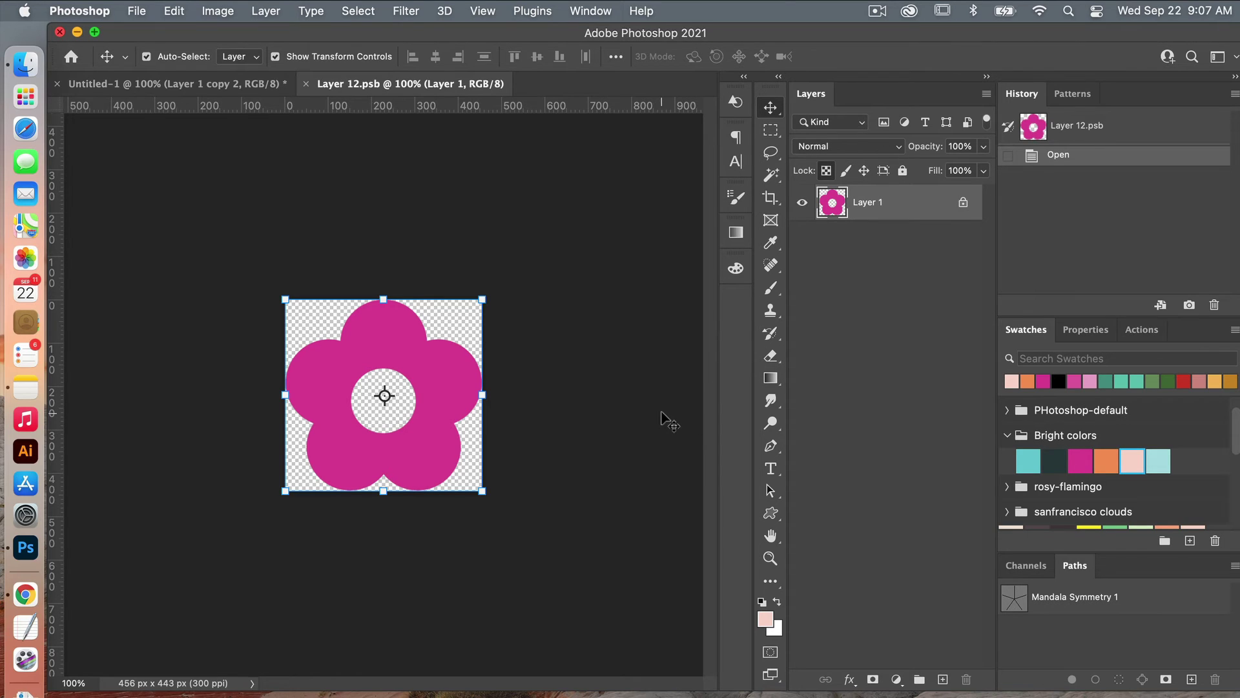
pyautogui.hotkey('alt', 'shift', 'BackSpace')
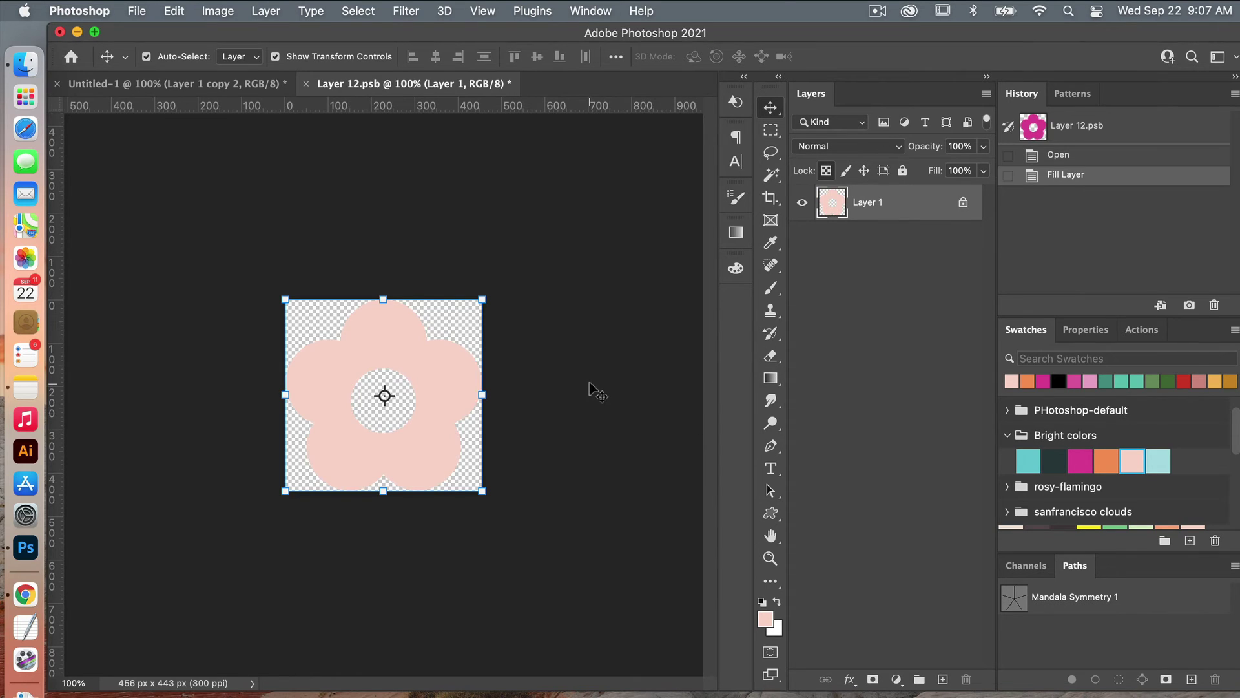
pyautogui.press('super+s')
pyautogui.press('super+w')
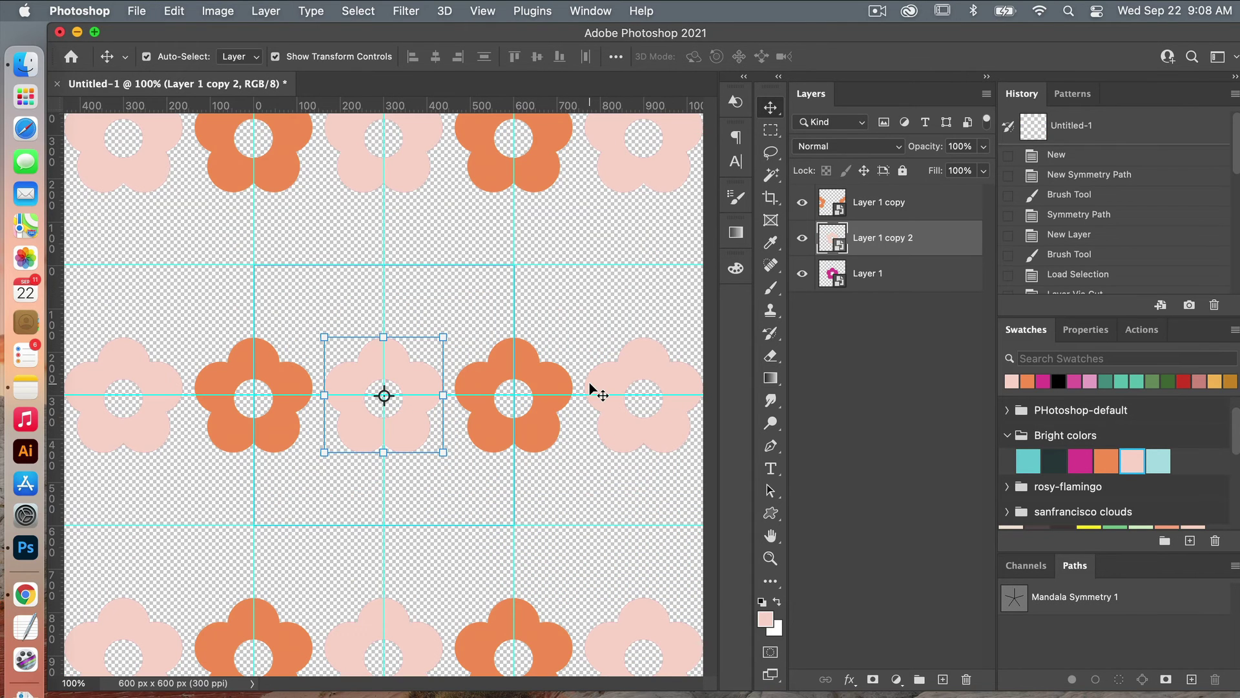
pyautogui.moveTo(421, 376); pyautogui.dragTo(553, 248)
# Create a teal smart-object copy of the flower and shift it 300 px up beside the pale pink ones
pyautogui.click(428, 383)
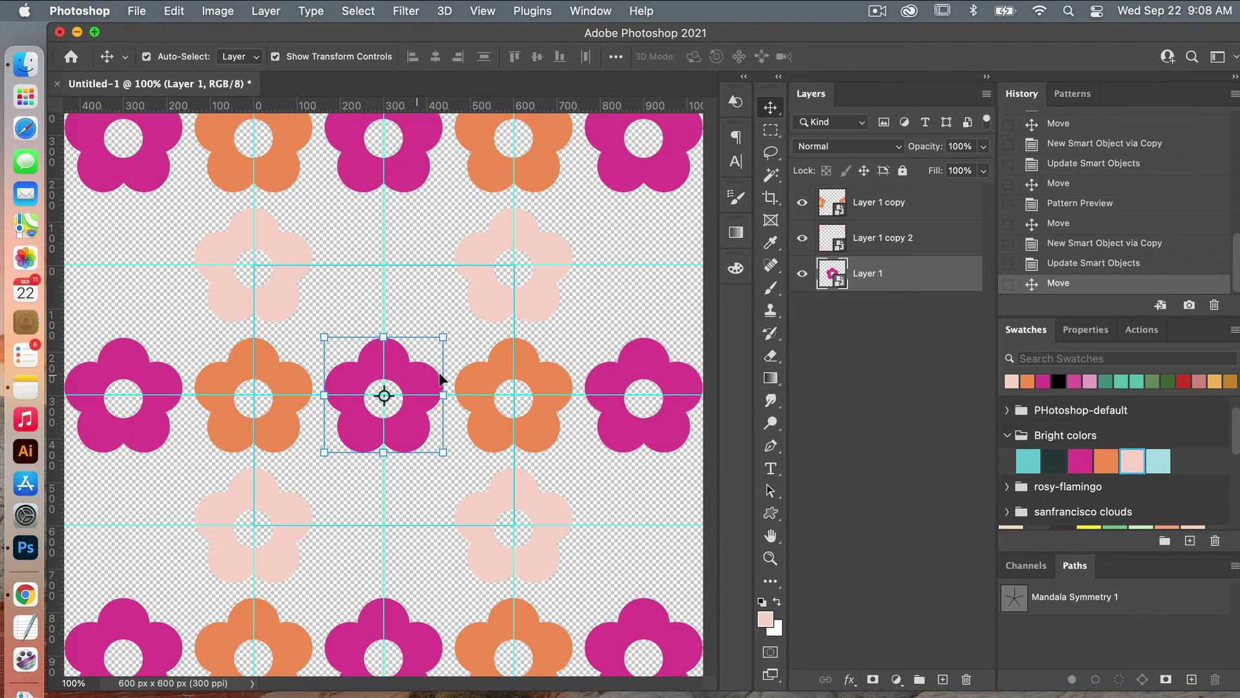
pyautogui.rightClick(901, 274)
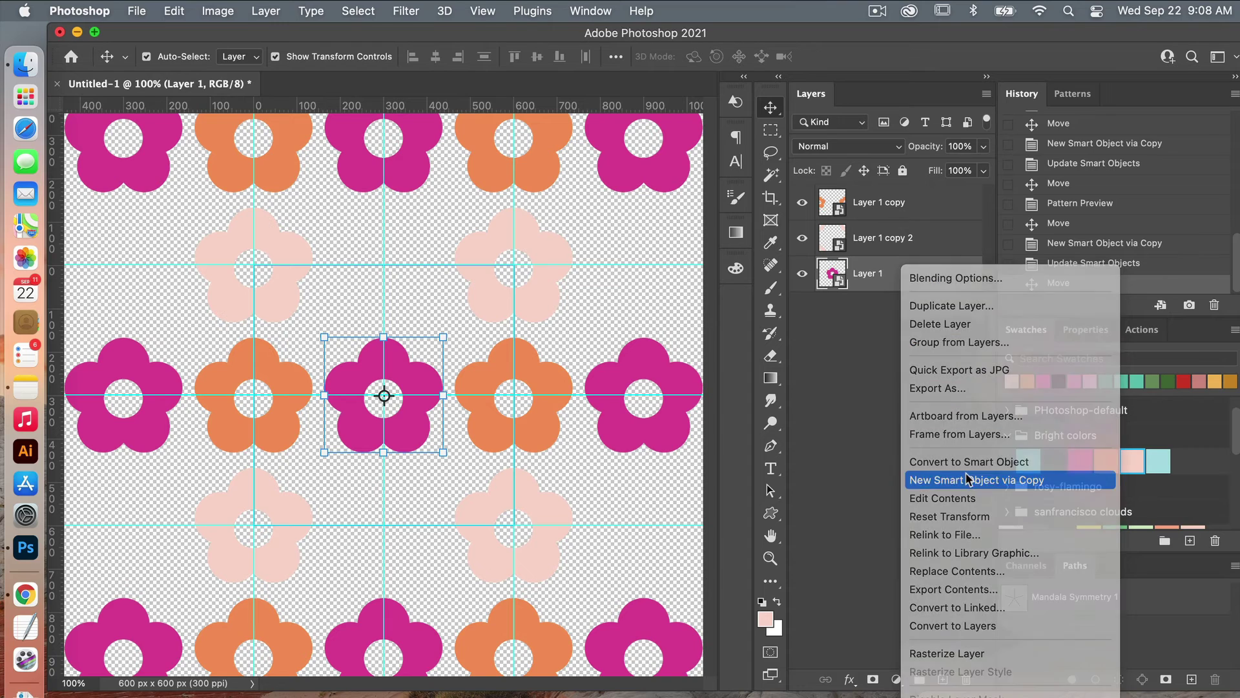
pyautogui.click(967, 478)
pyautogui.doubleClick(838, 283)
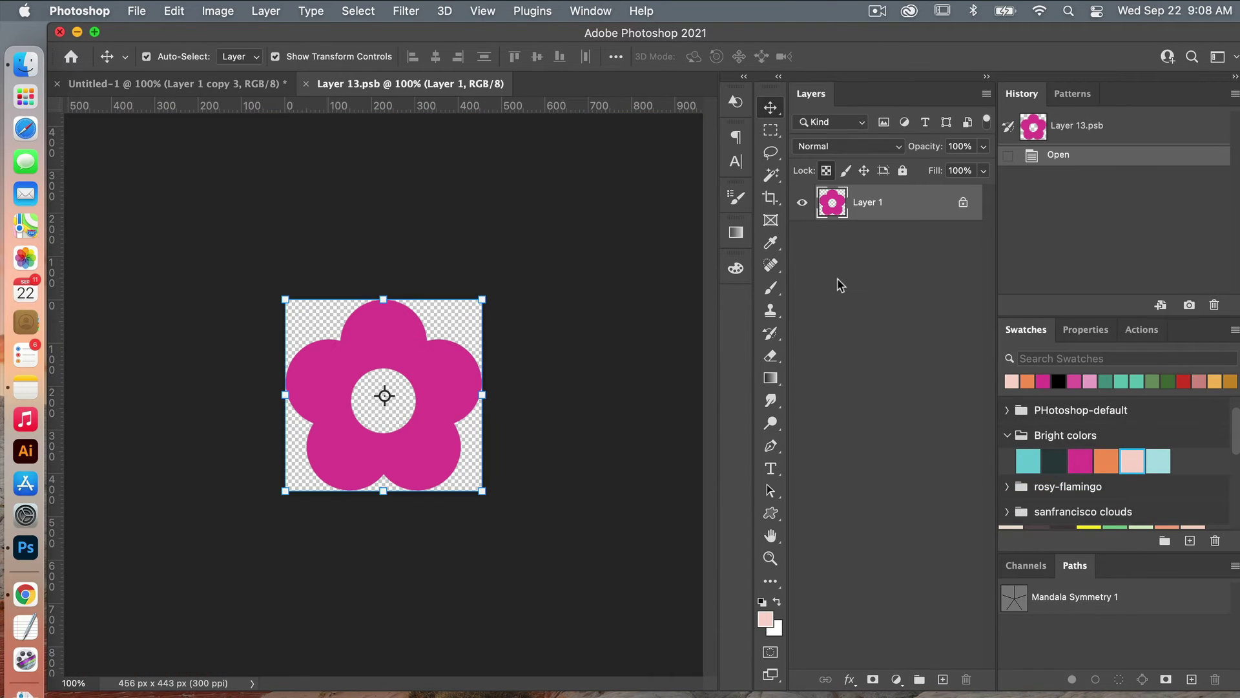
pyautogui.click(1031, 462)
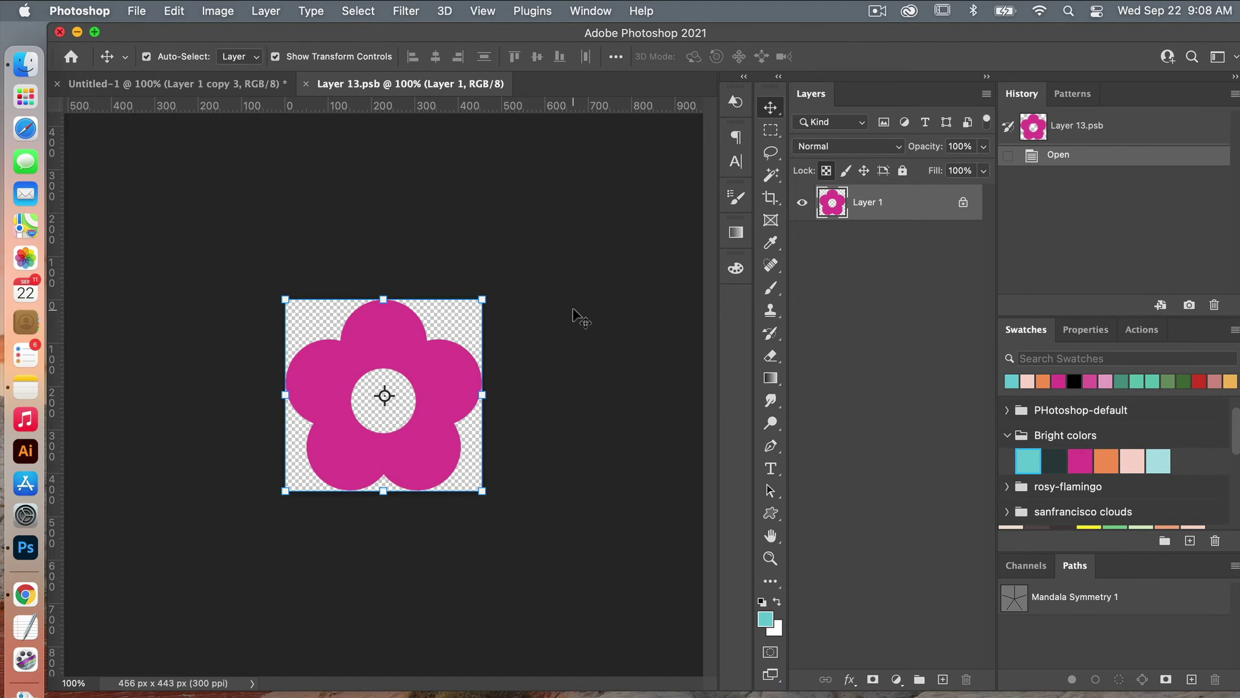
pyautogui.hotkey('alt', 'shift', 'BackSpace')
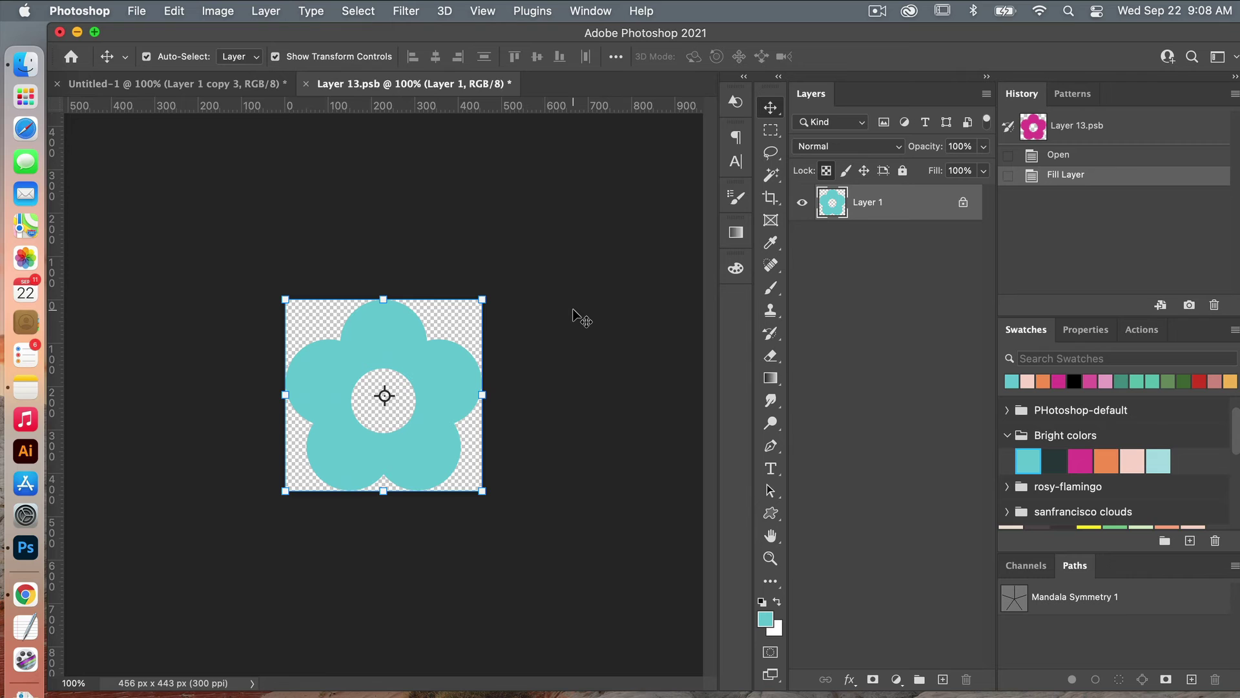
pyautogui.press('super+s')
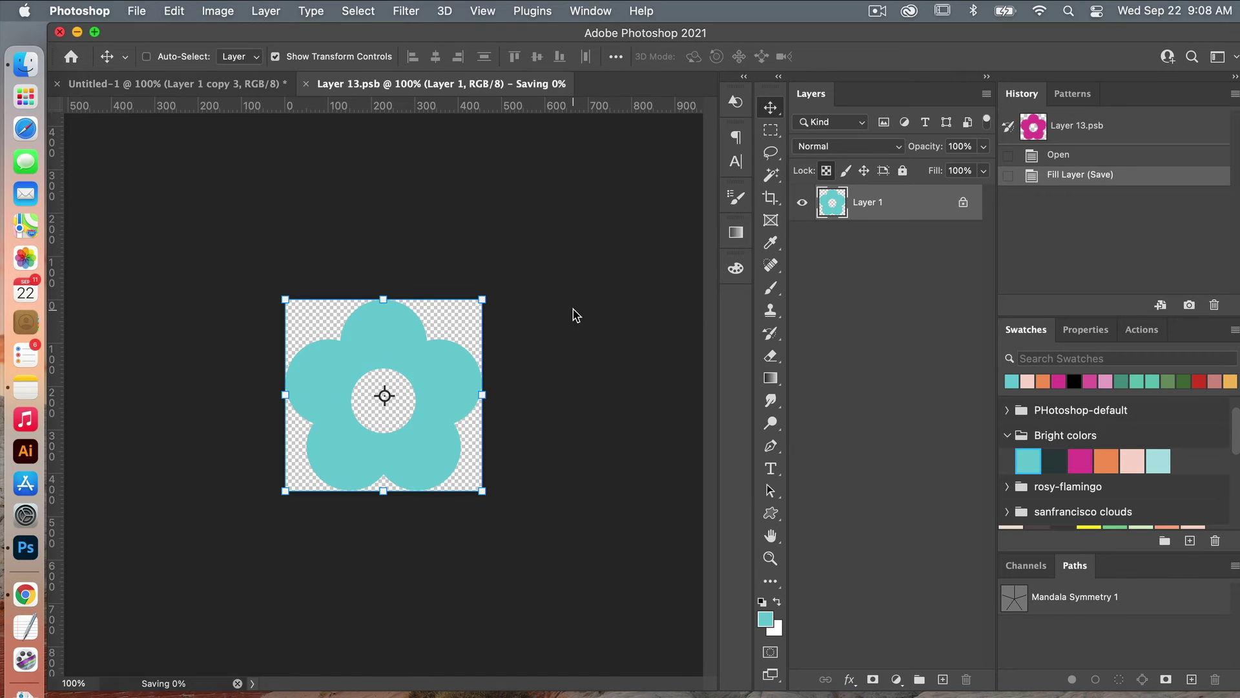
pyautogui.press('super+w')
pyautogui.moveTo(418, 383); pyautogui.dragTo(420, 252)
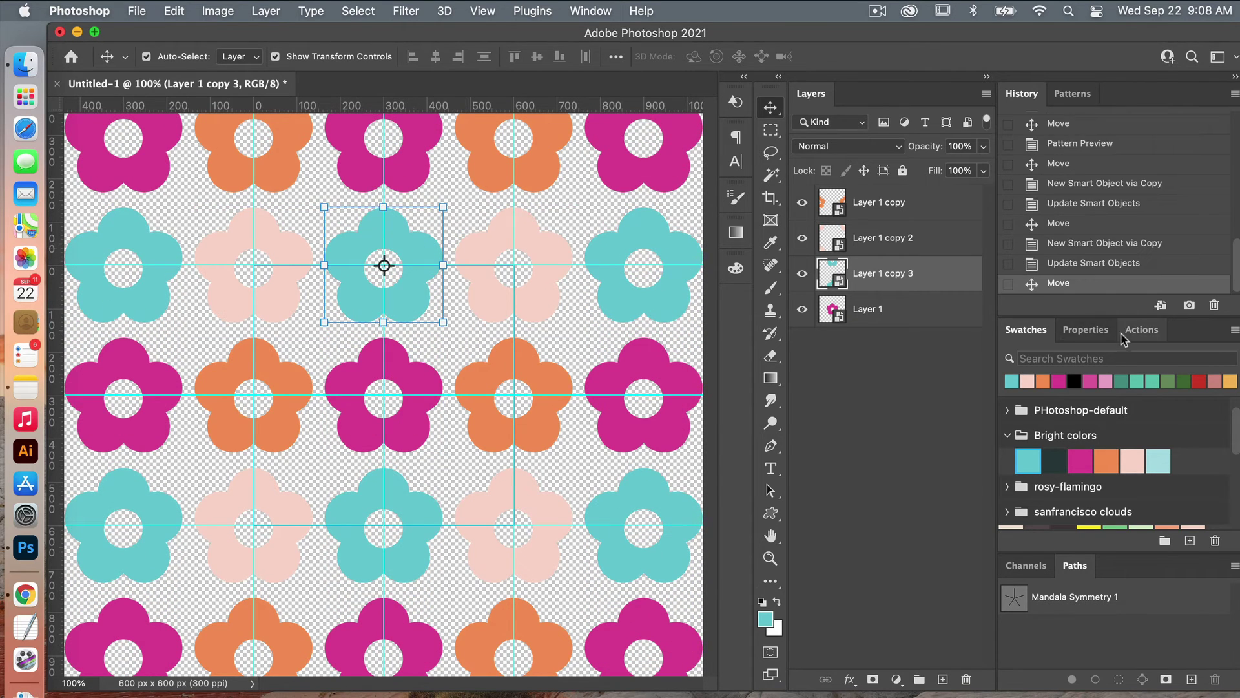
pyautogui.click(933, 319)
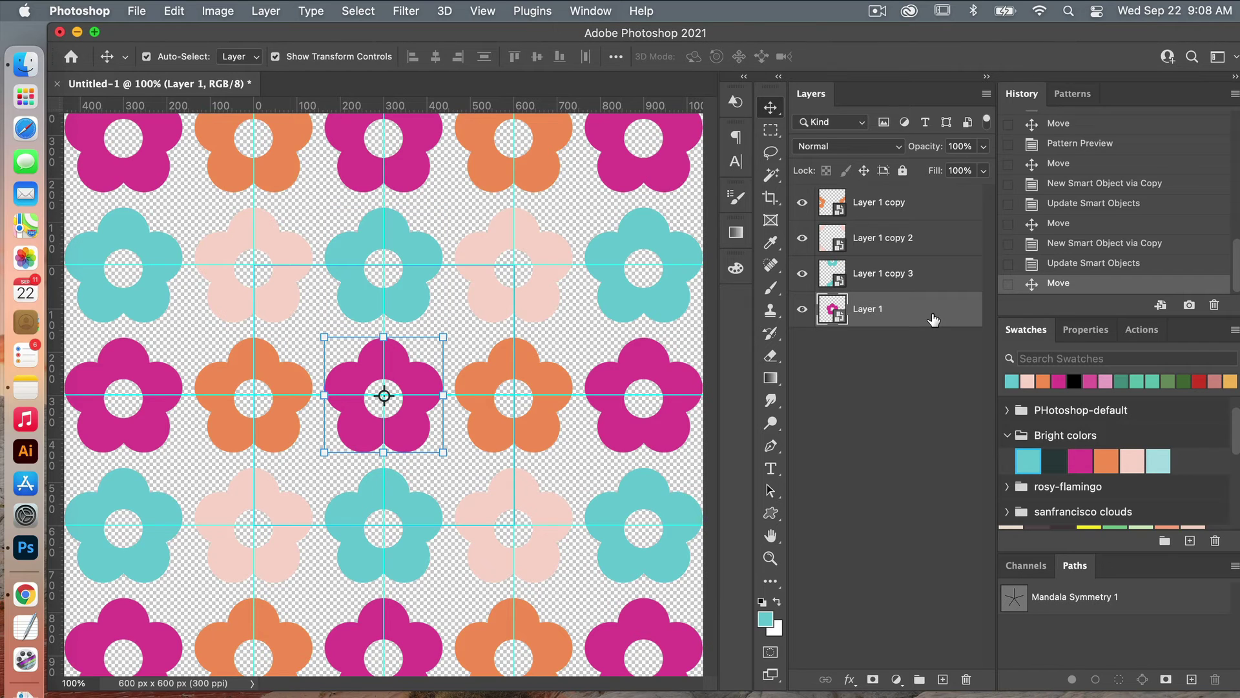
# Add a #2c3c3e Solid Color fill layer and place it below Layer 1
pyautogui.click(896, 679)
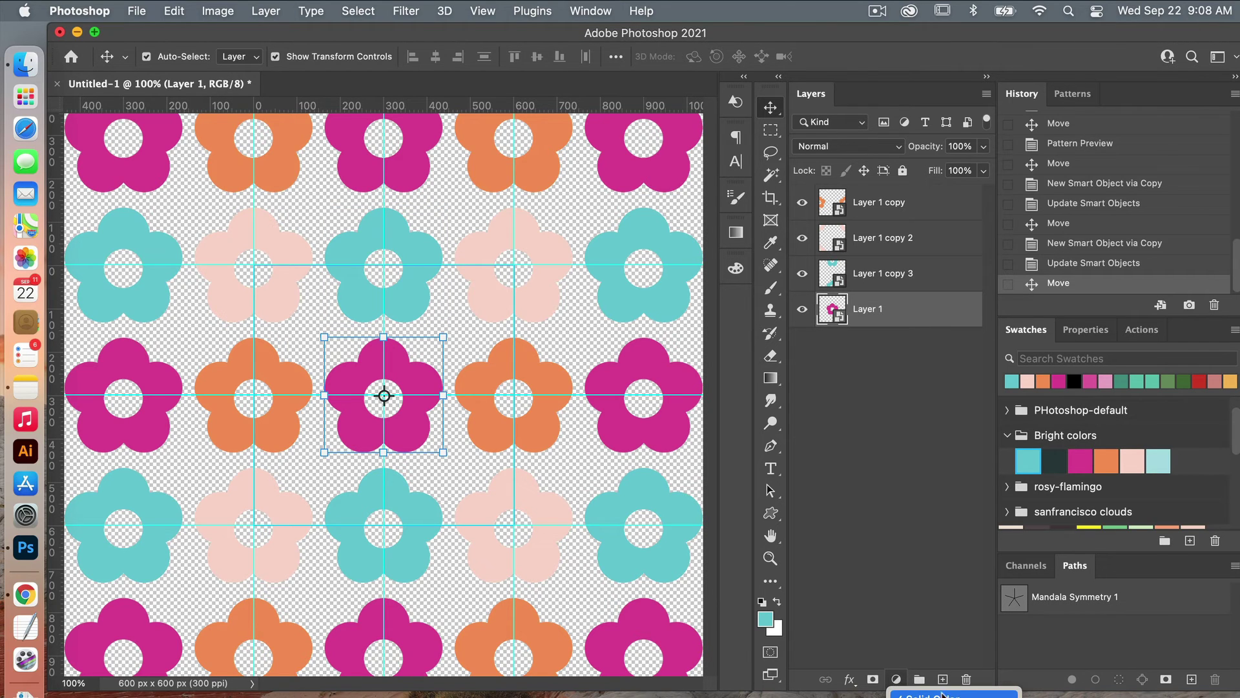
pyautogui.click(934, 694)
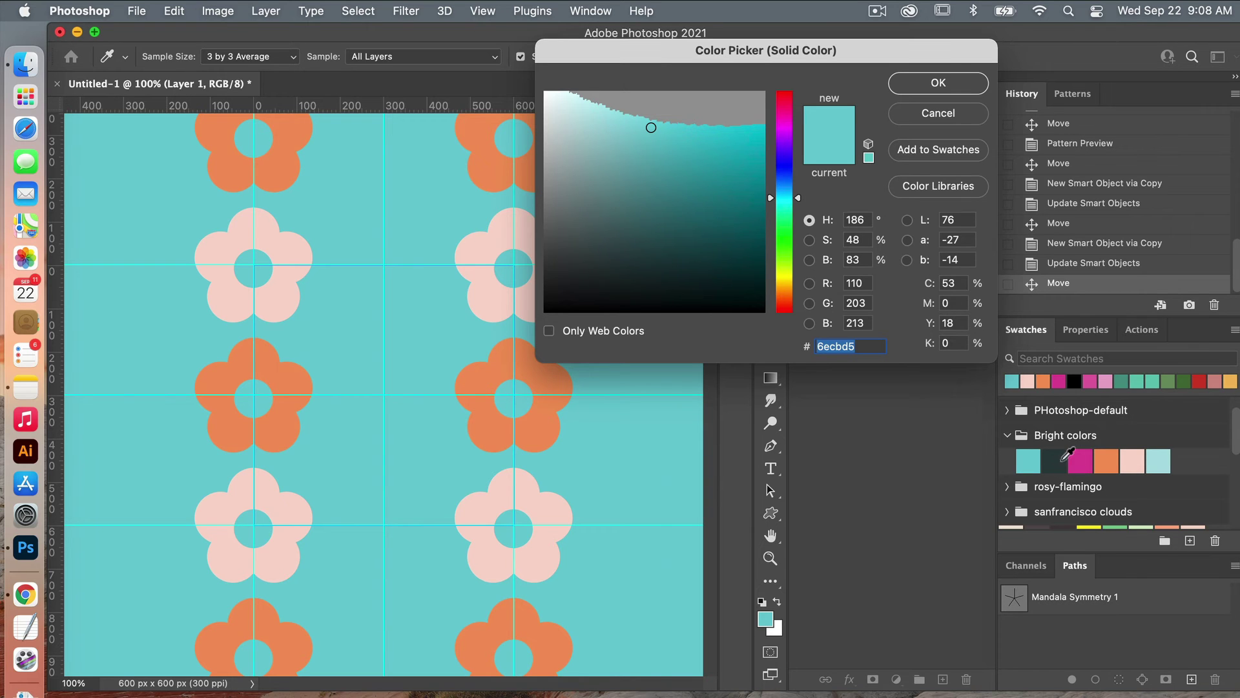
pyautogui.click(1058, 457)
pyautogui.click(929, 86)
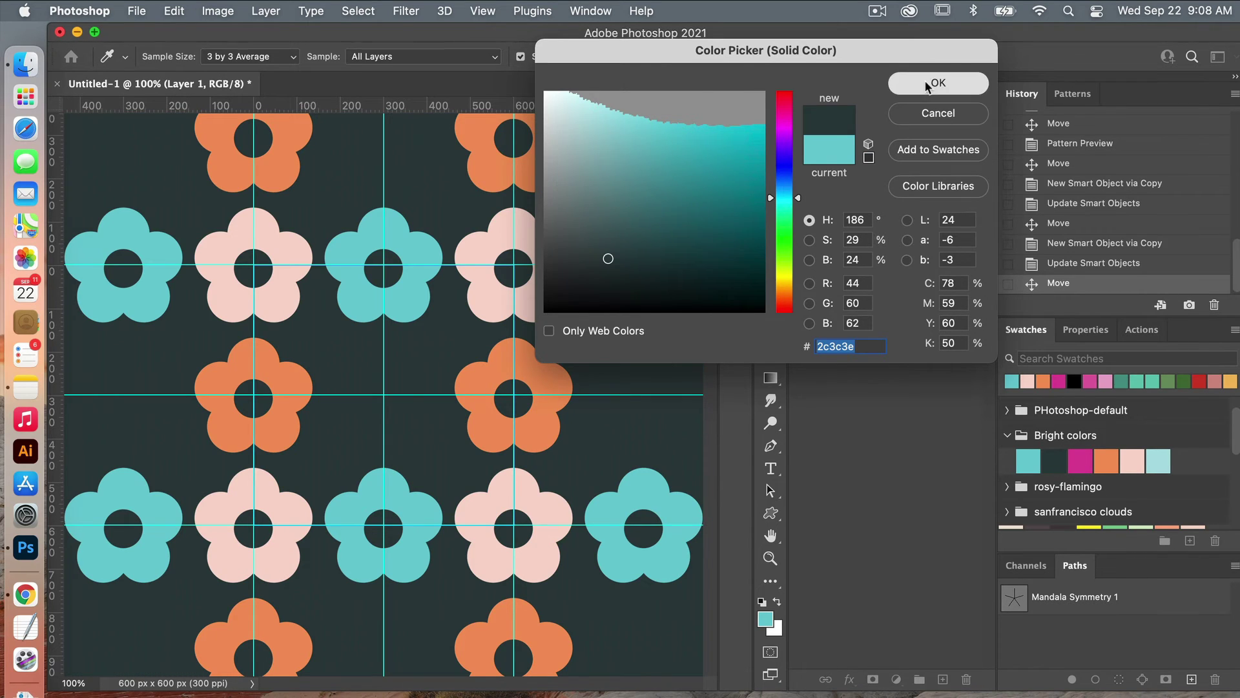
pyautogui.moveTo(919, 317); pyautogui.dragTo(917, 359)
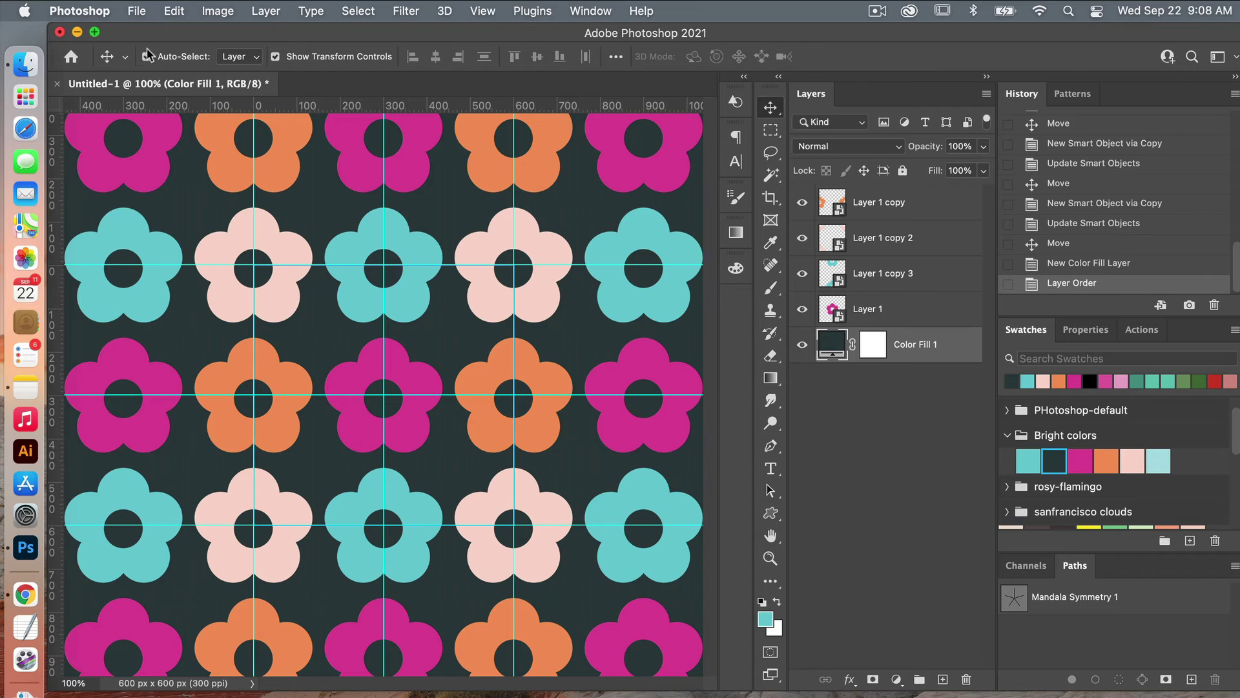
# Define the flower tile as the pattern preset Pattern 1107
pyautogui.click(174, 12)
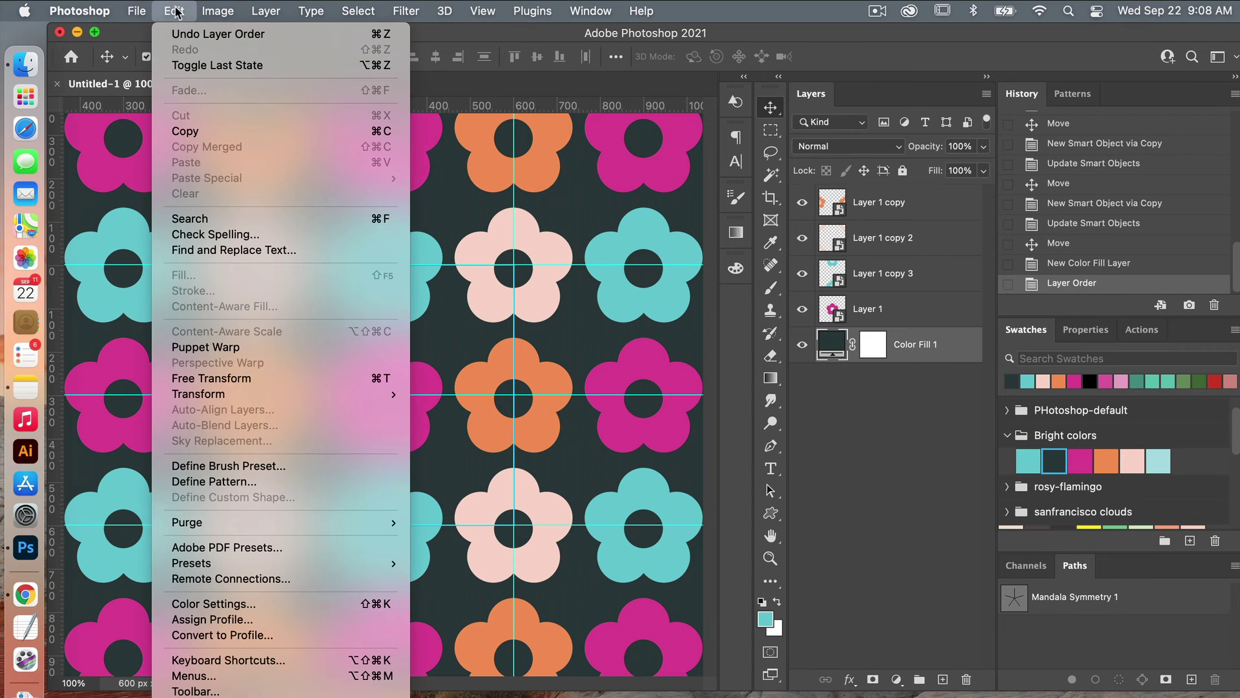
pyautogui.click(257, 486)
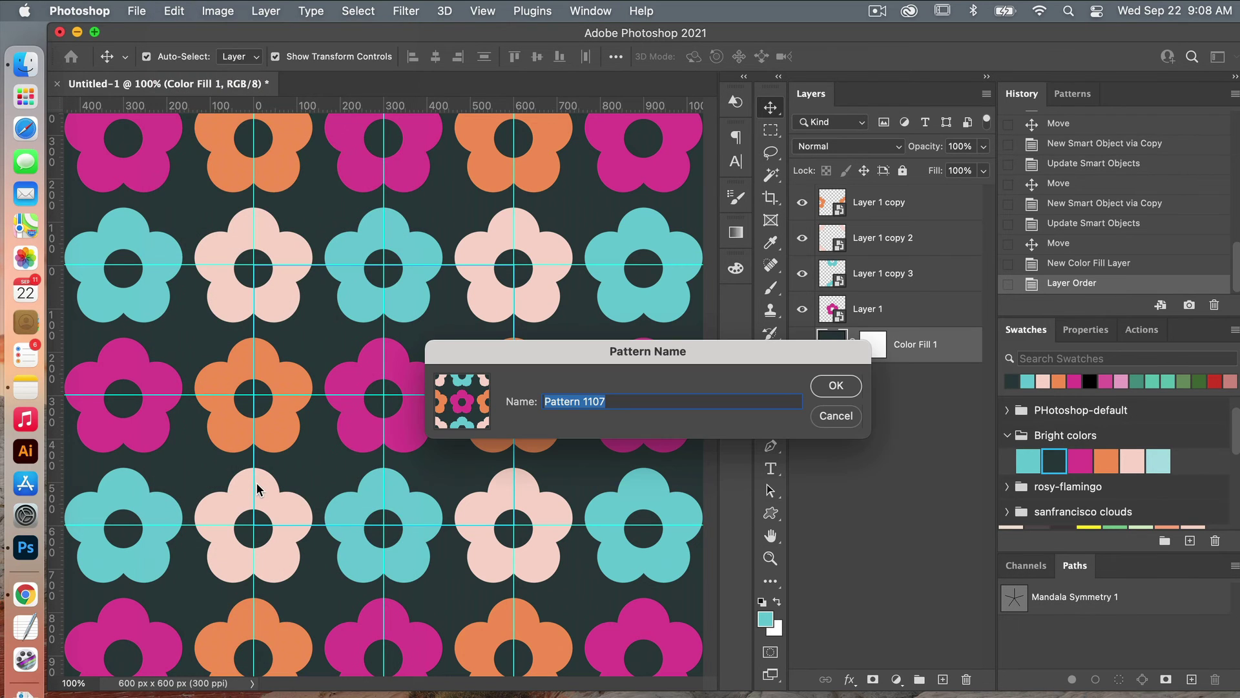
pyautogui.click(835, 386)
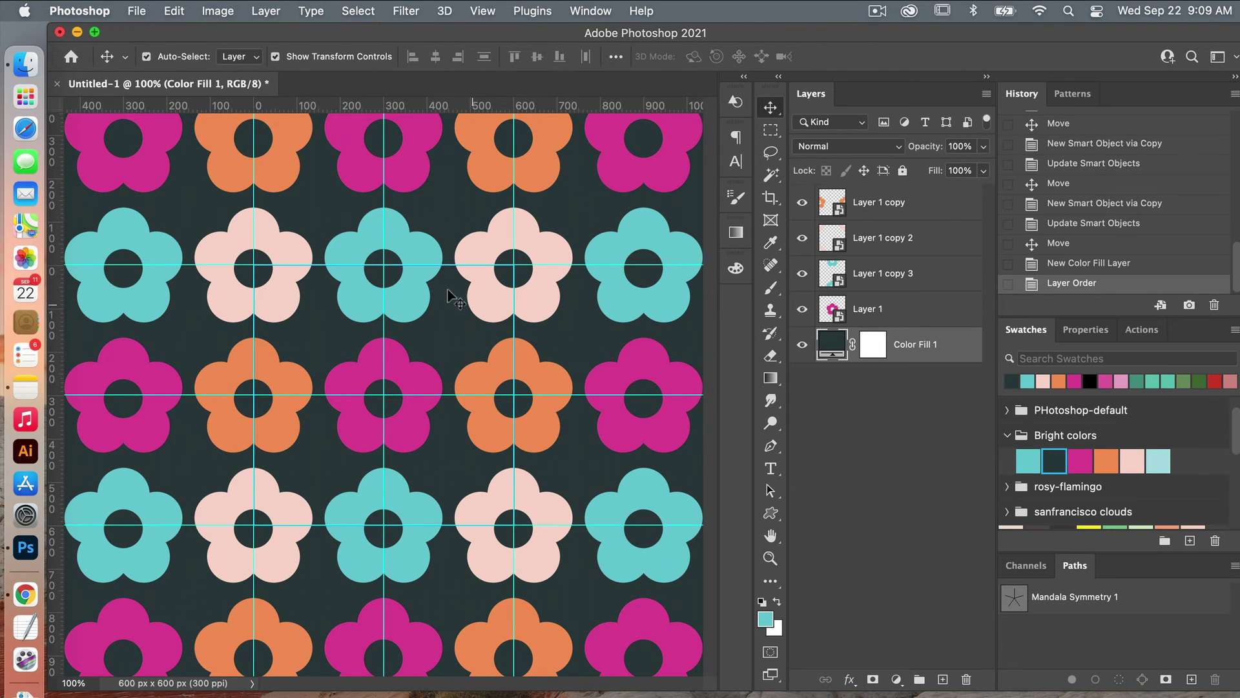
pyautogui.click(138, 13)
pyautogui.click(149, 35)
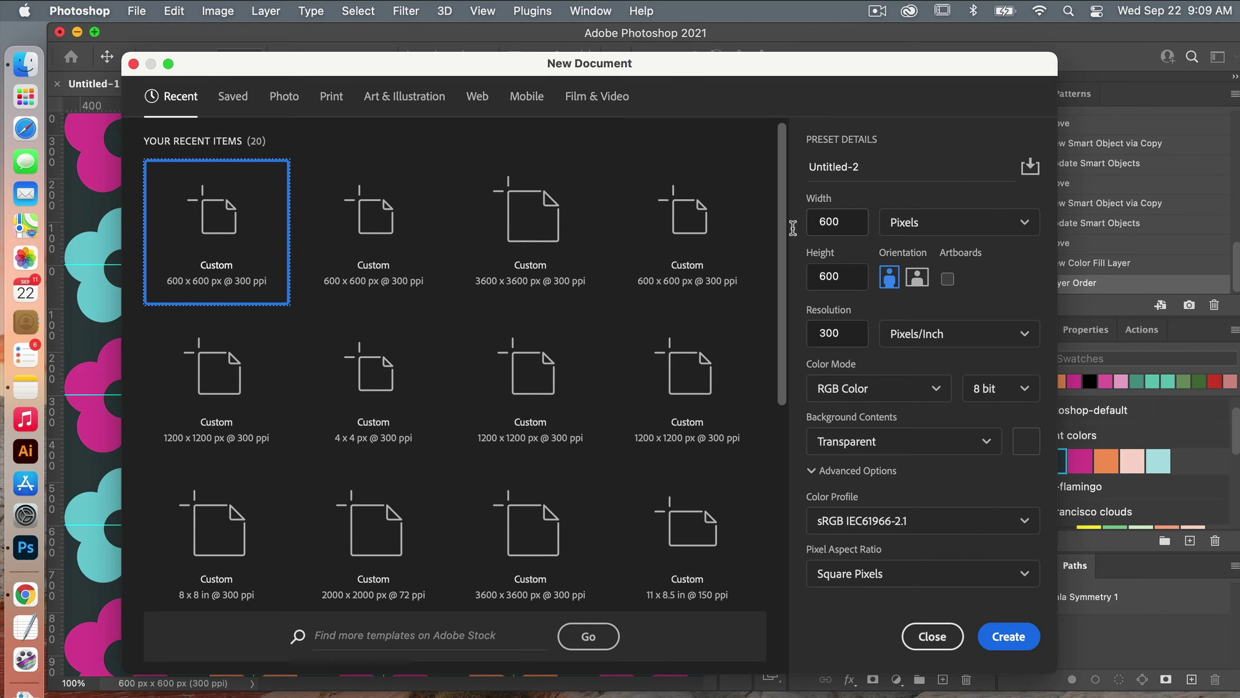
# Create a new 3600 × 3600 px document with a white background
pyautogui.doubleClick(830, 222)
pyautogui.write('3')
pyautogui.doubleClick(841, 272)
pyautogui.write('3600')
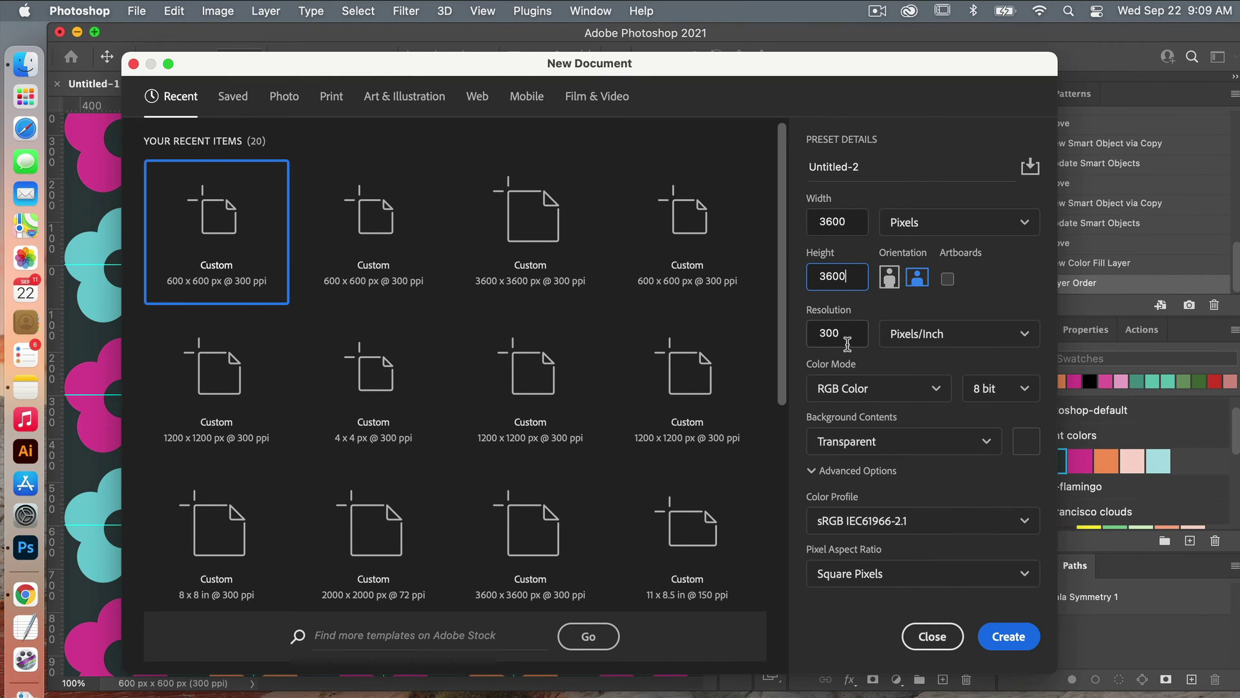
pyautogui.click(921, 446)
pyautogui.click(914, 476)
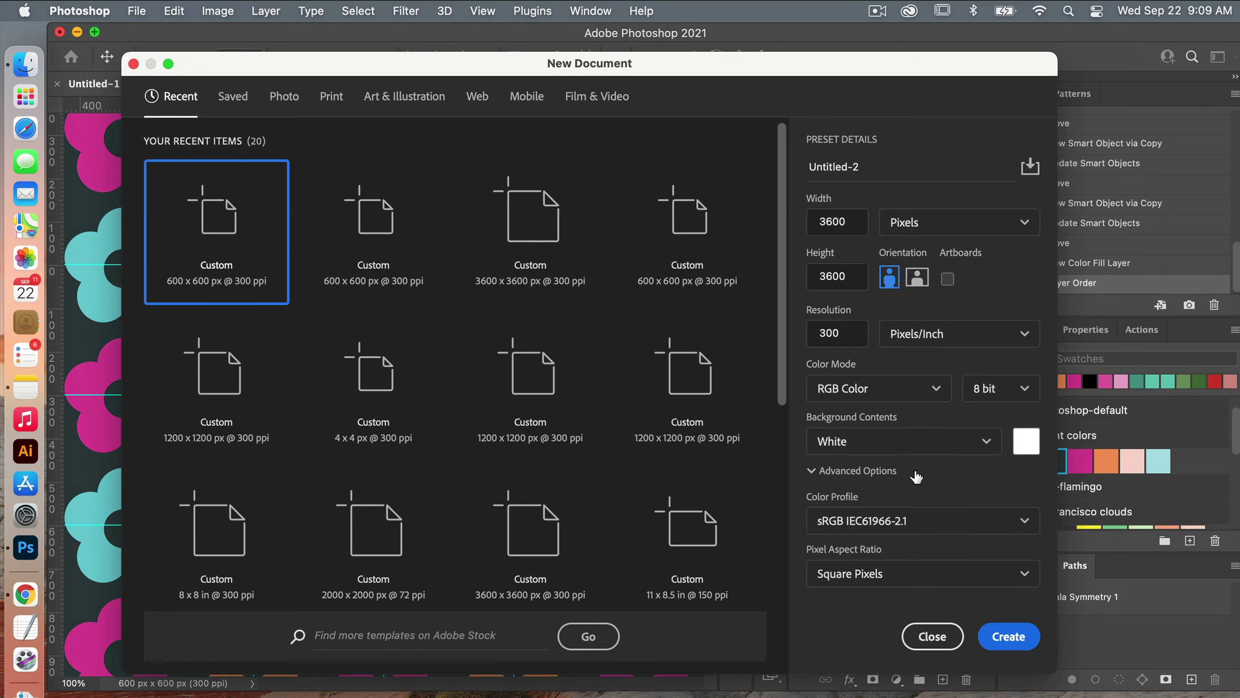
pyautogui.click(1018, 637)
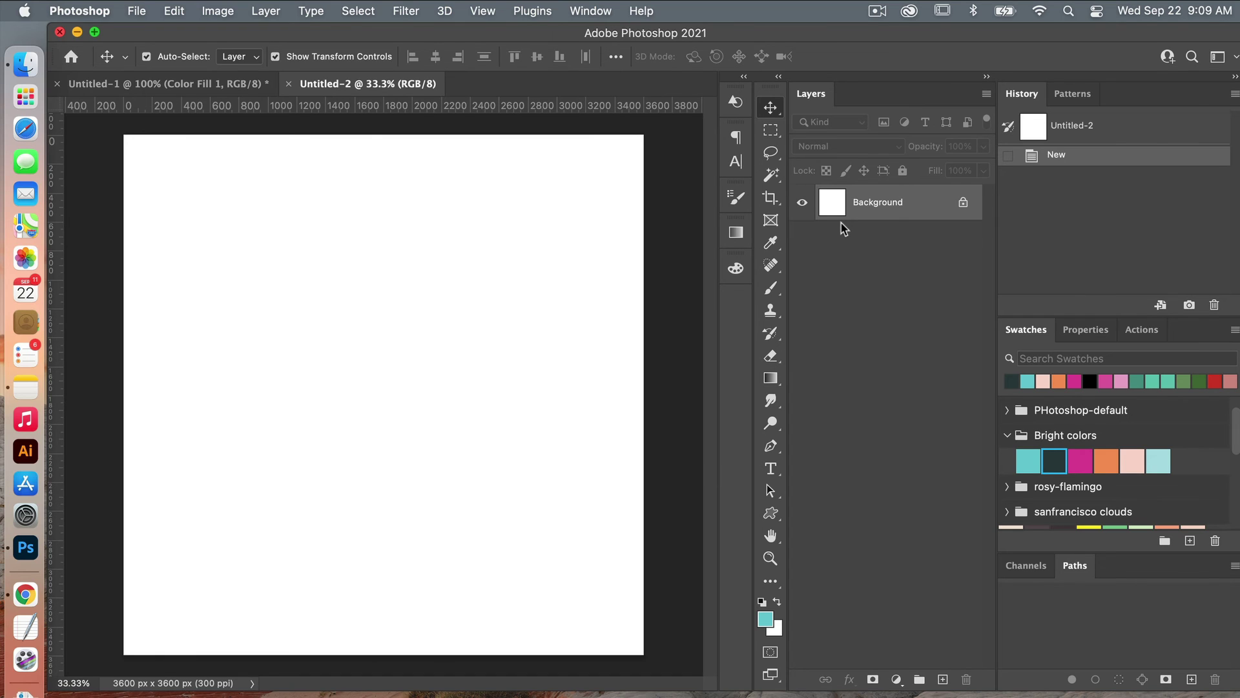
# Run the Pattern TEST action to build the polka-dot test fill group
pyautogui.click(1142, 331)
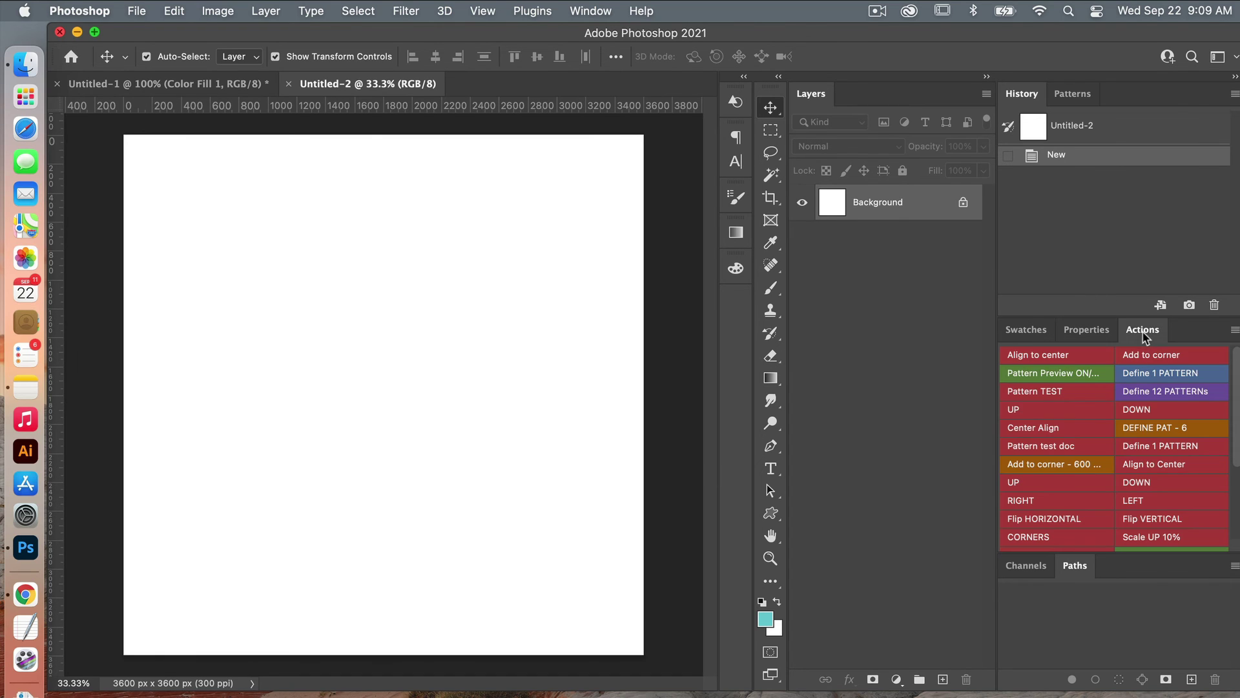
pyautogui.click(1072, 392)
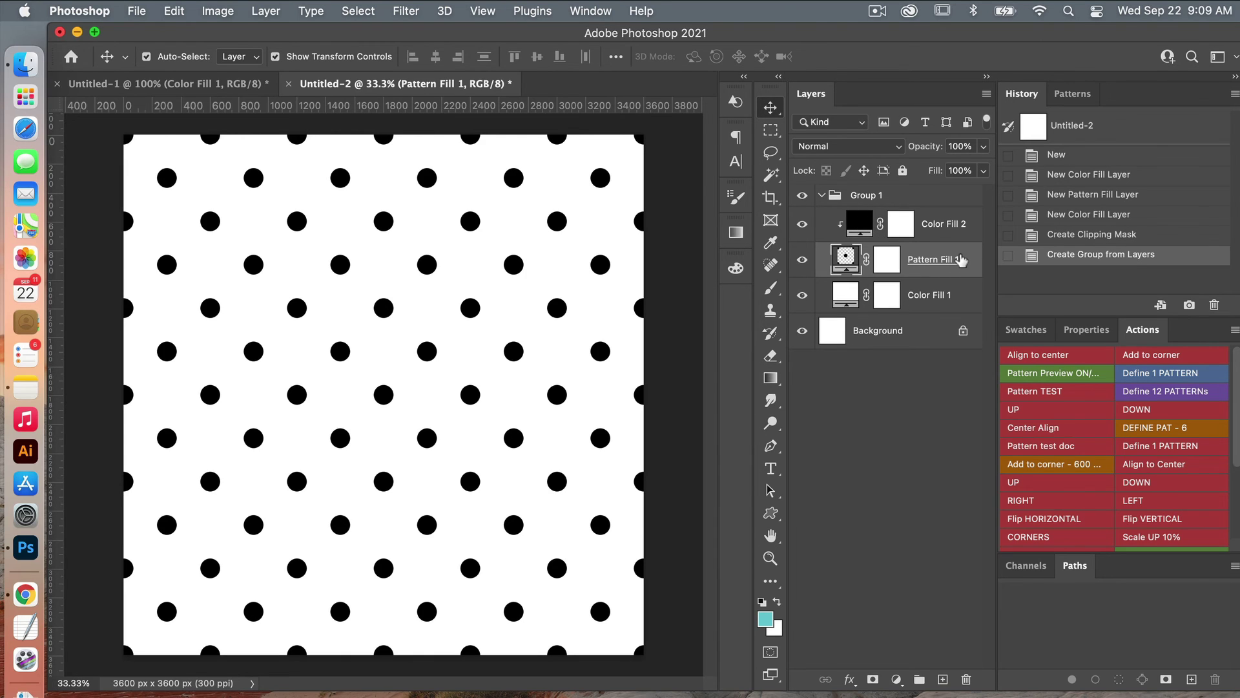
pyautogui.click(1083, 96)
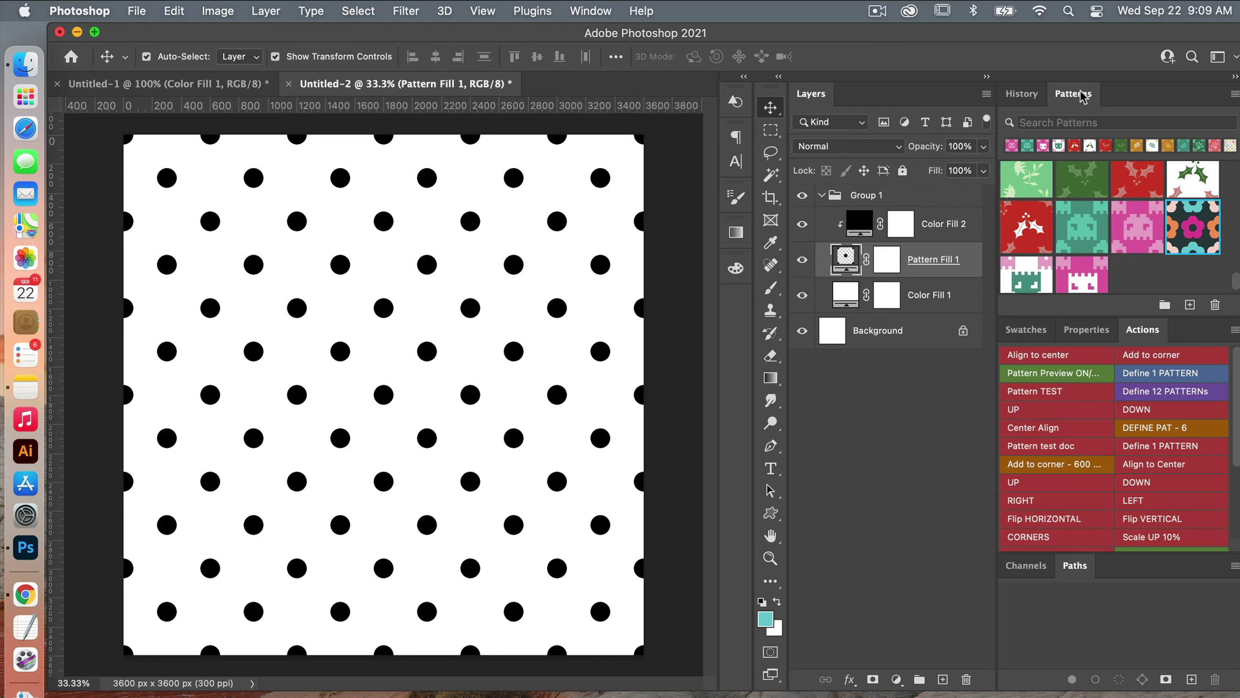
# Apply the flower pattern to Pattern Fill 1 and hide the Color Fill 2 layer
pyautogui.click(590, 11)
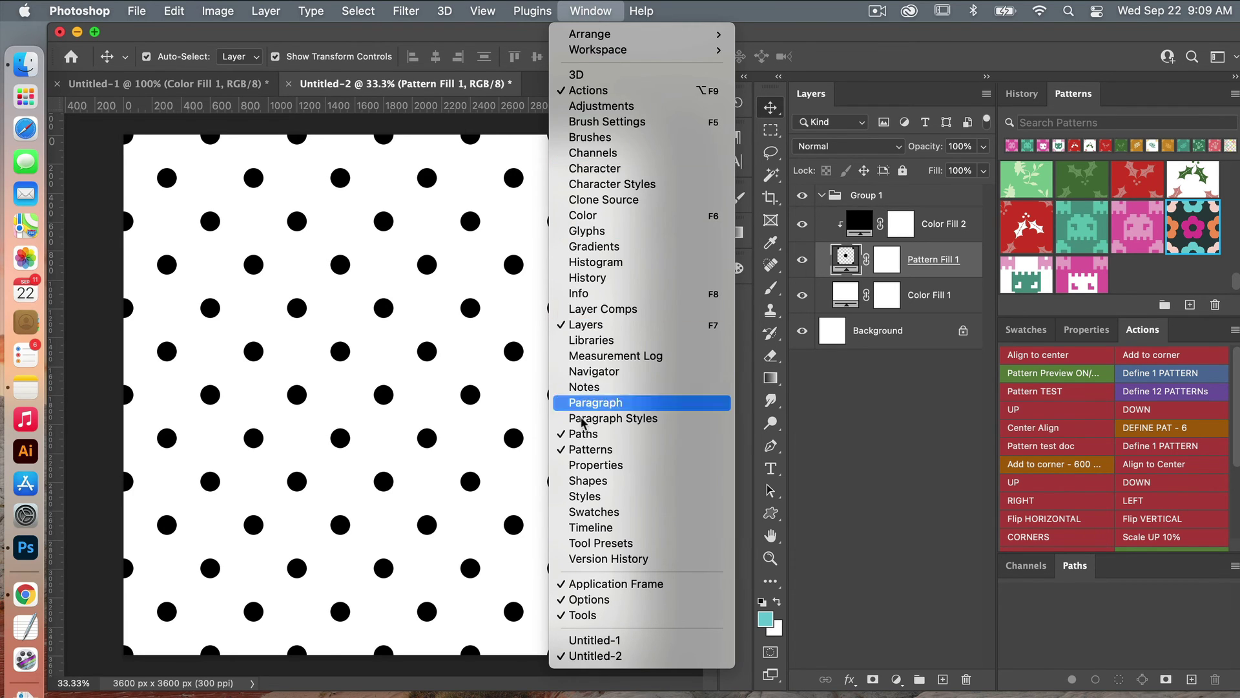
pyautogui.click(1010, 66)
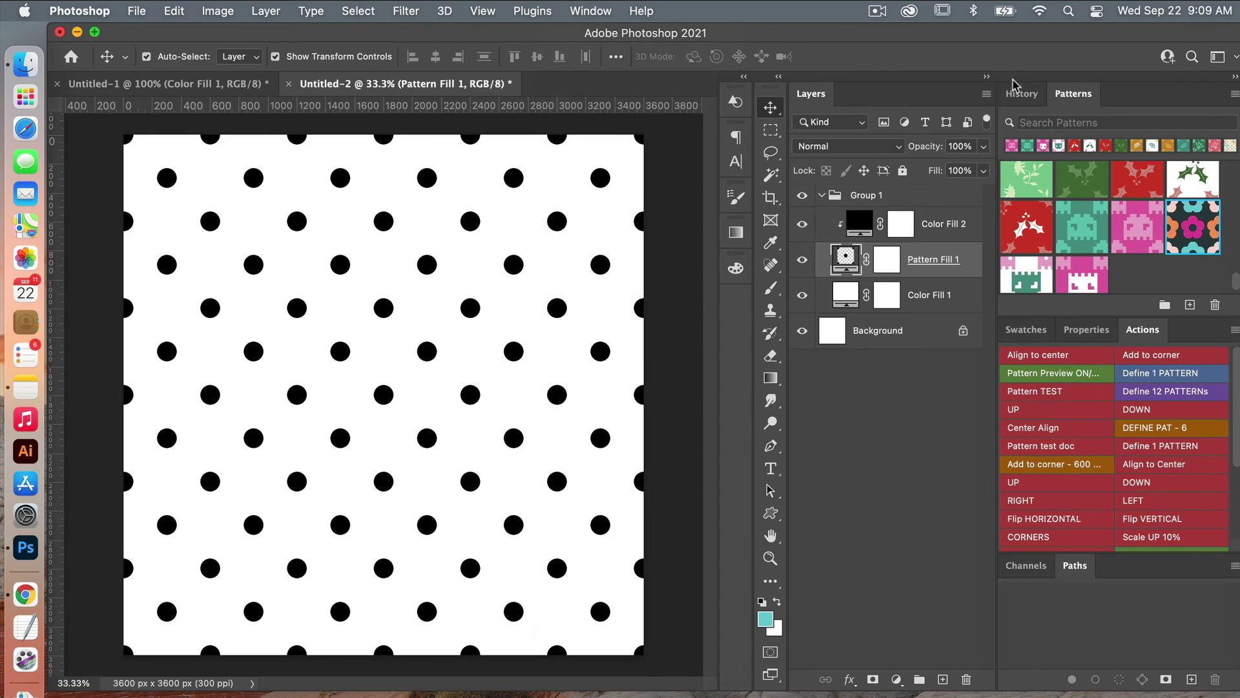
pyautogui.click(1203, 230)
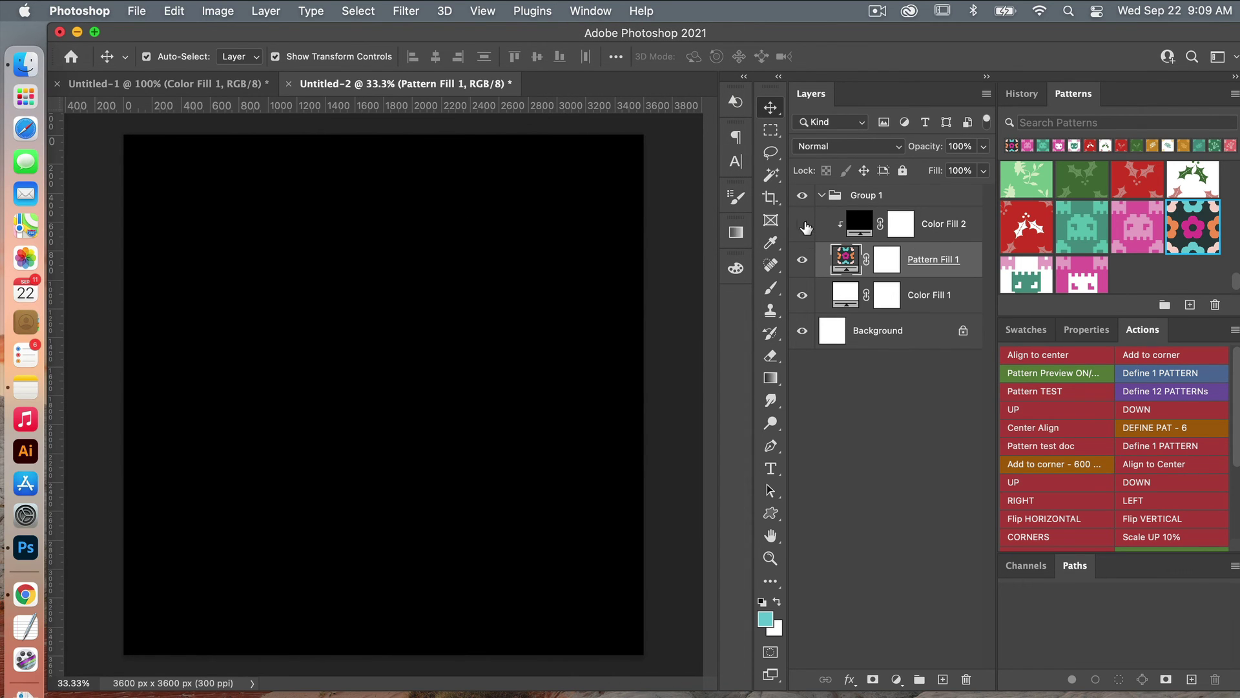
pyautogui.click(803, 225)
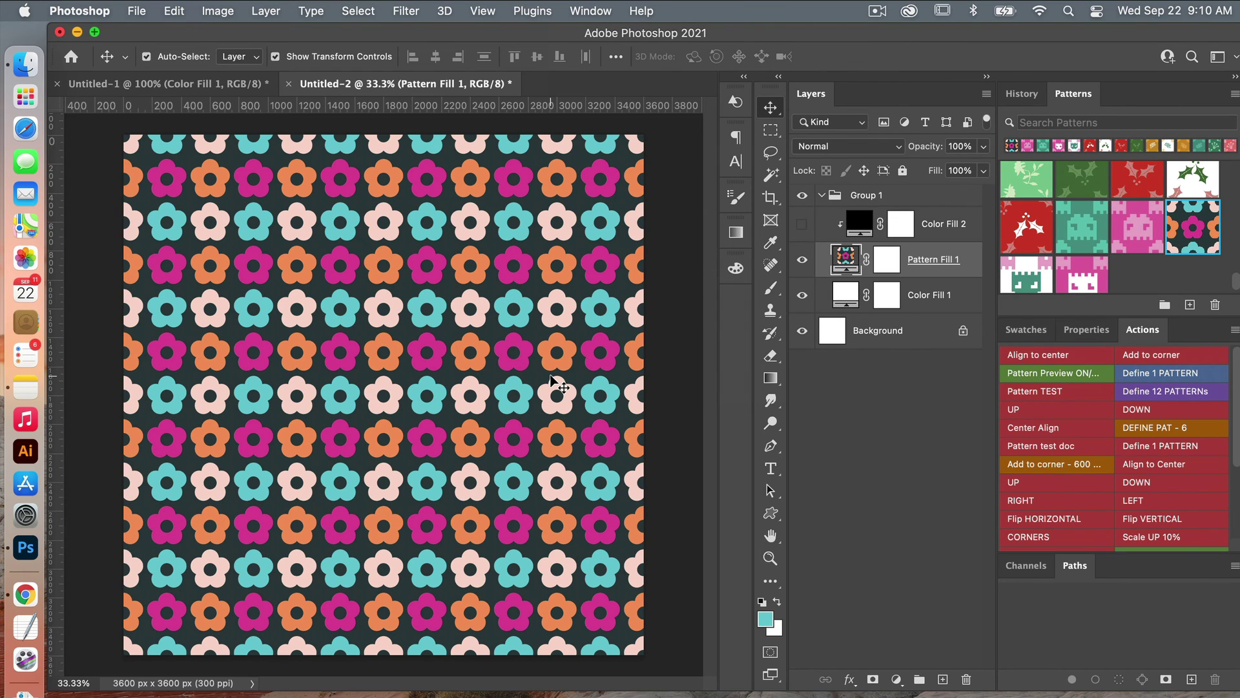
pyautogui.click(137, 11)
# Set up a JPG Export As at Great quality with the colour profile embedded
pyautogui.moveTo(194, 224)
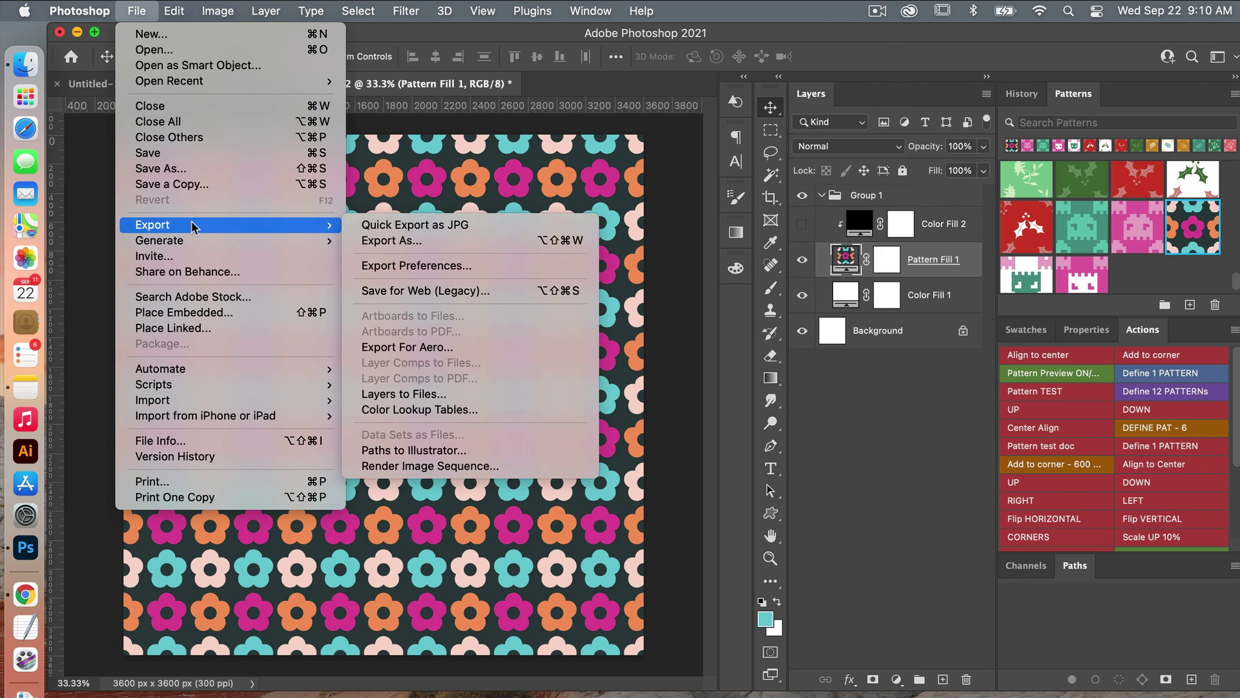
pyautogui.click(429, 242)
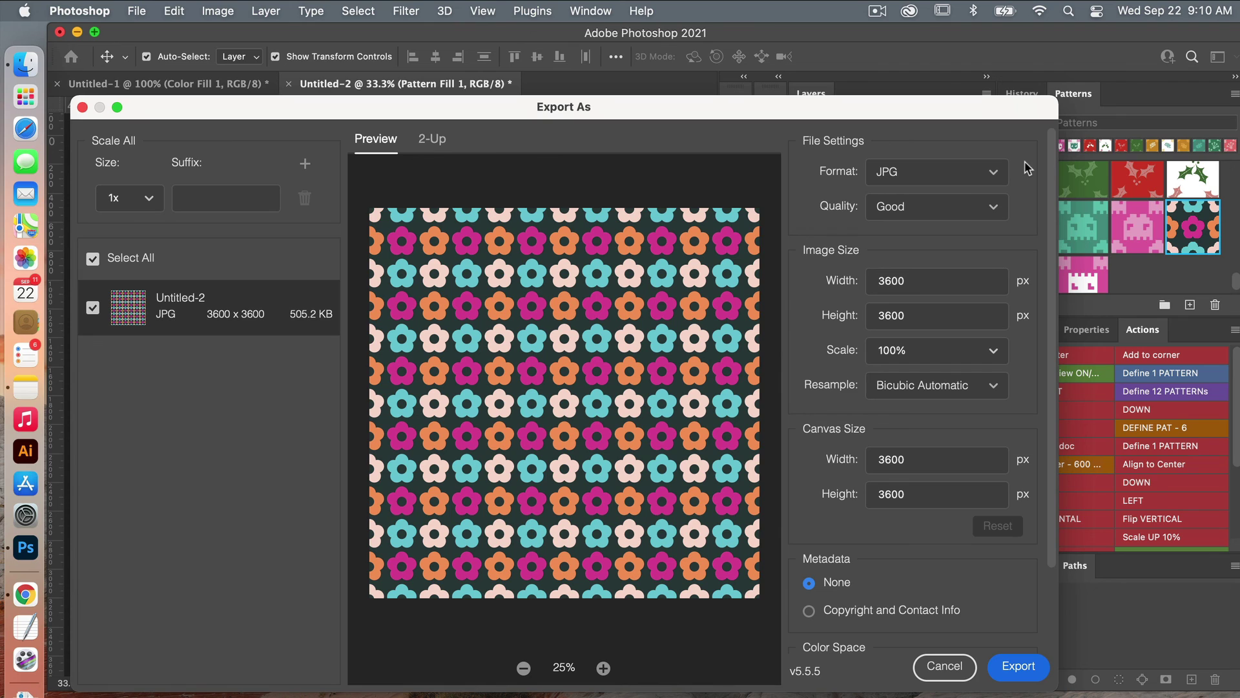
pyautogui.click(974, 212)
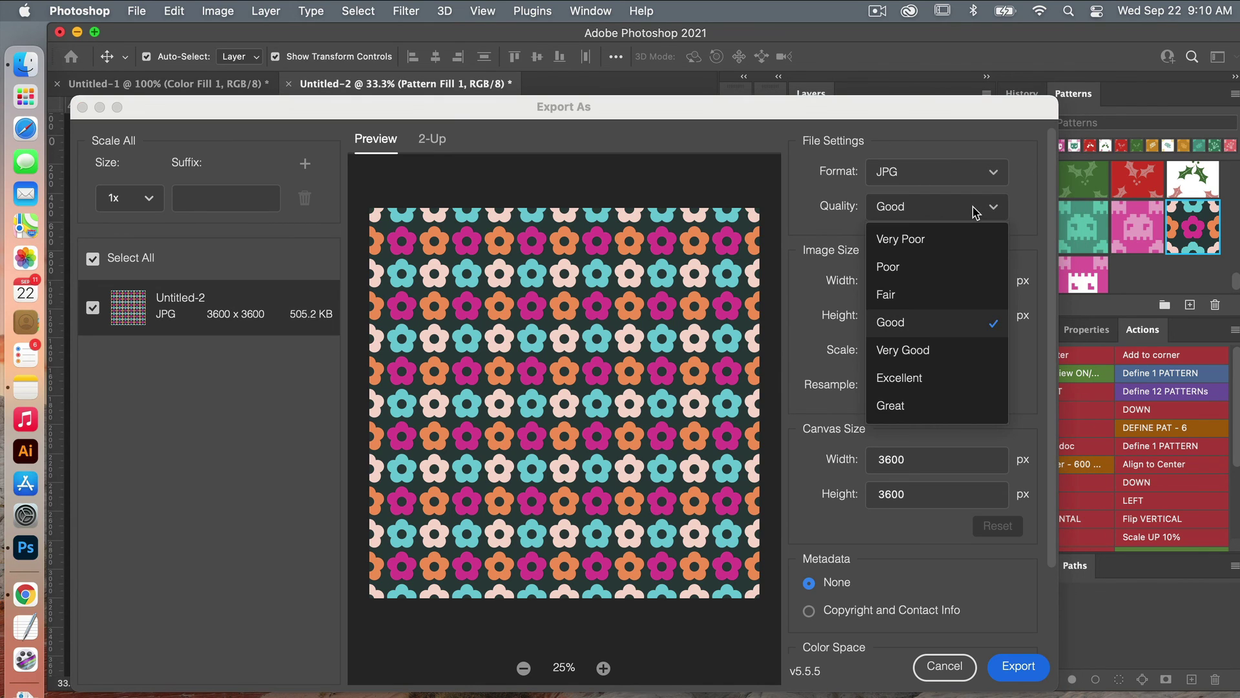
pyautogui.click(941, 405)
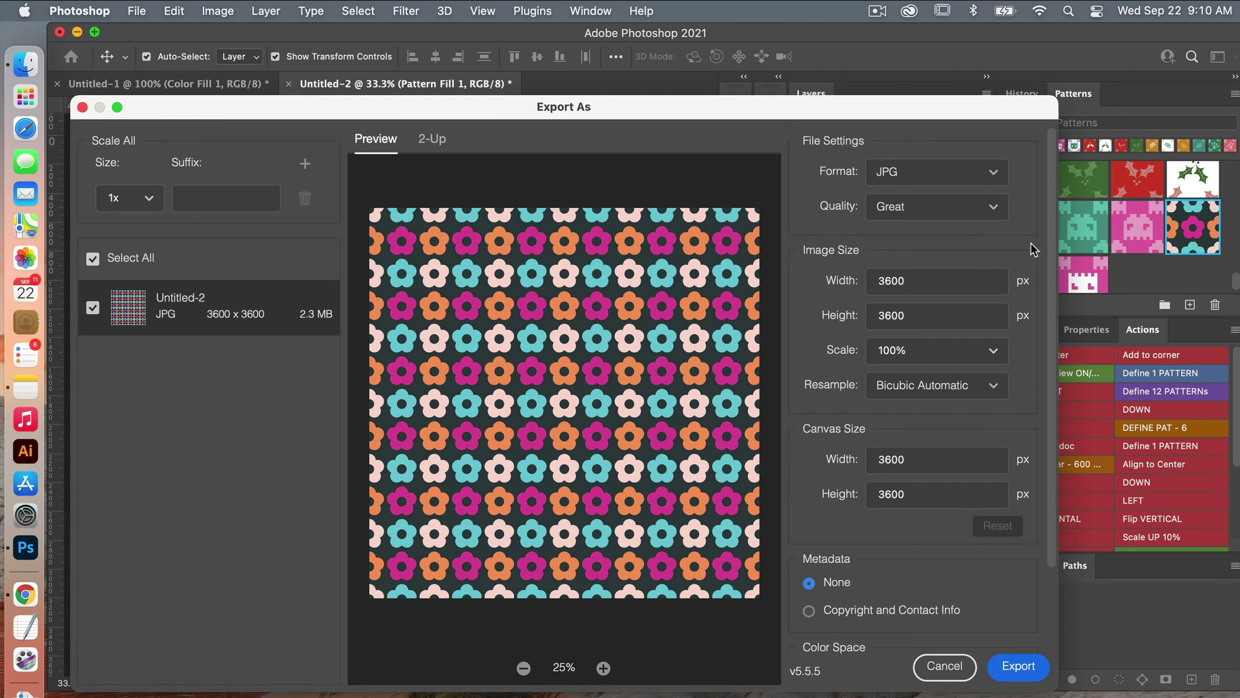
pyautogui.scroll(-3, 1021, 394)
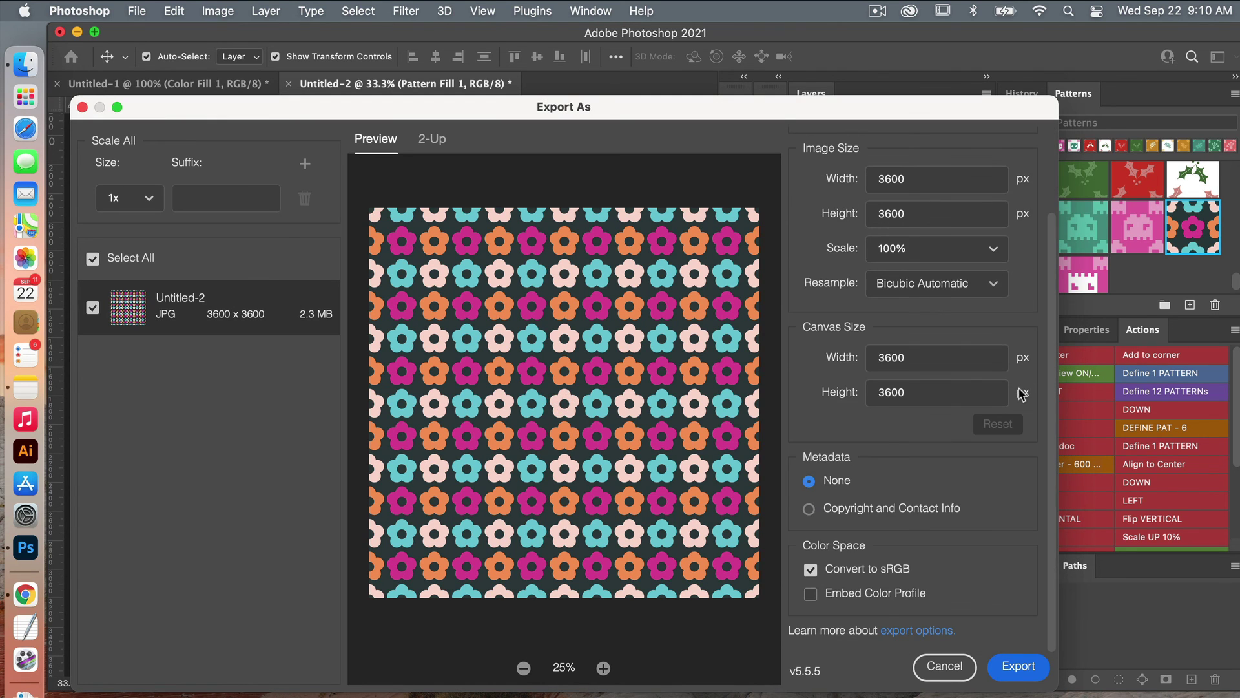
pyautogui.click(810, 594)
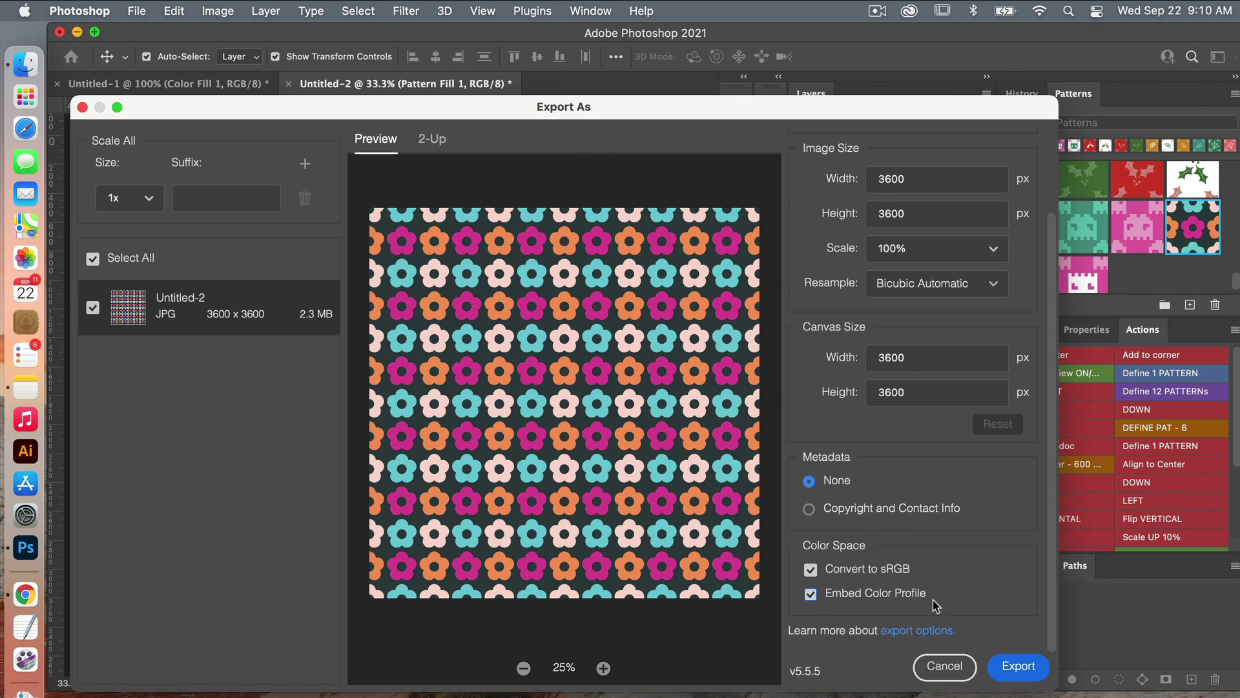